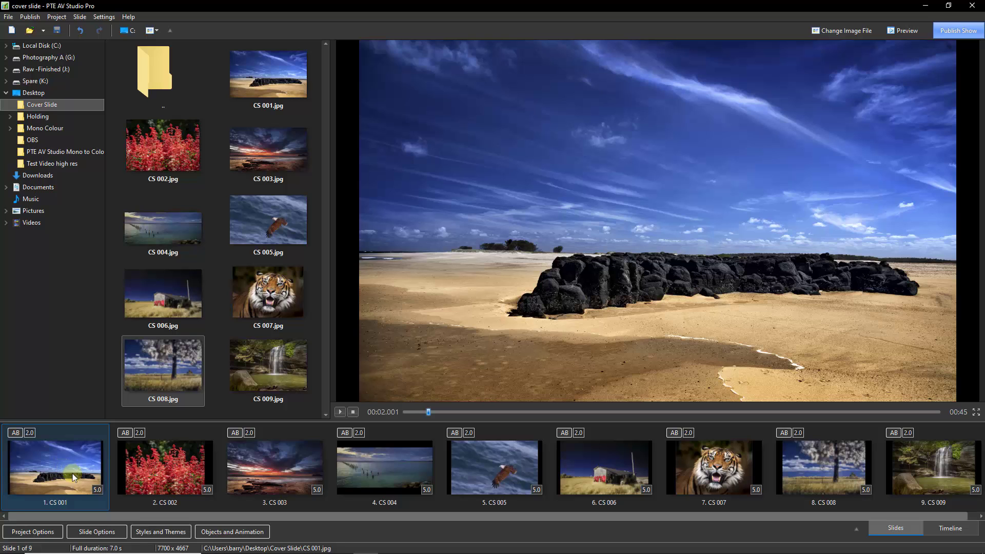
Examine the Image - Cover Screen style for the CS 001 slide without applying it
left_click(146, 533)
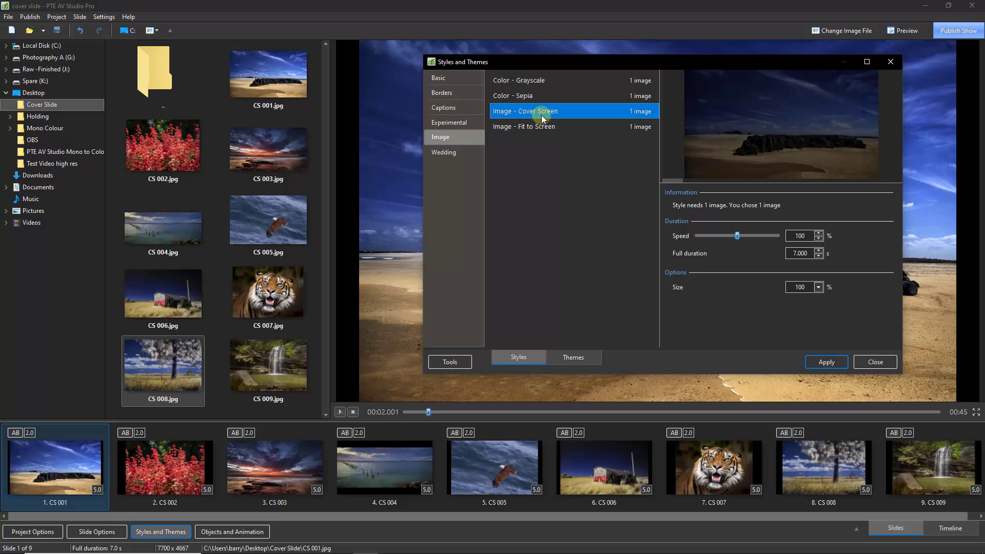
left_click(873, 361)
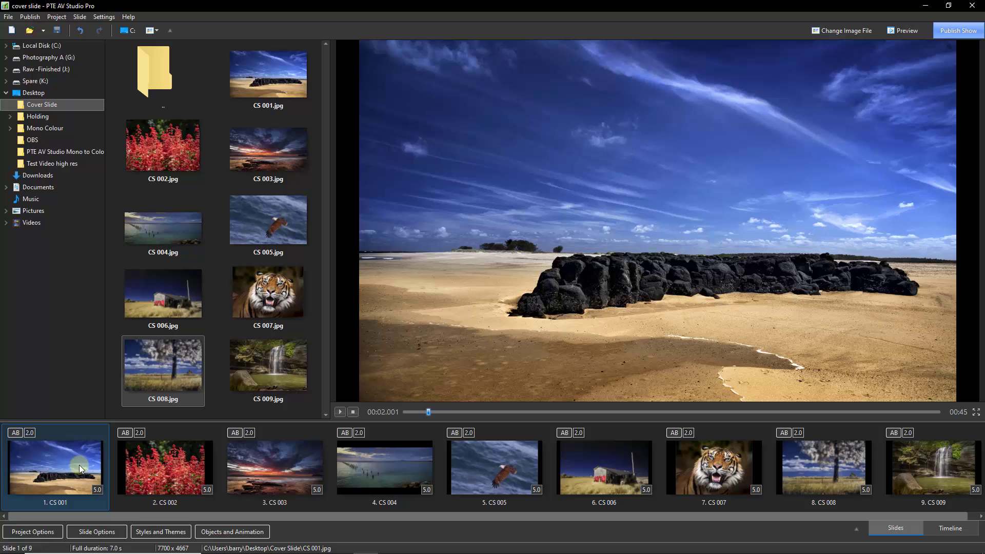
Open the CS 001 slide for object editing and set its image's fit mode to Cover
left_click(217, 534)
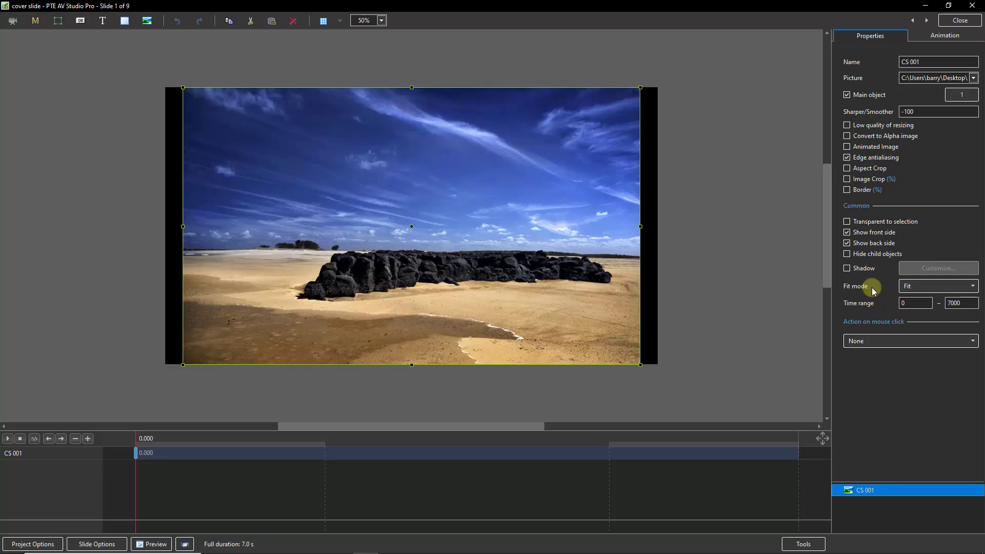
left_click(964, 286)
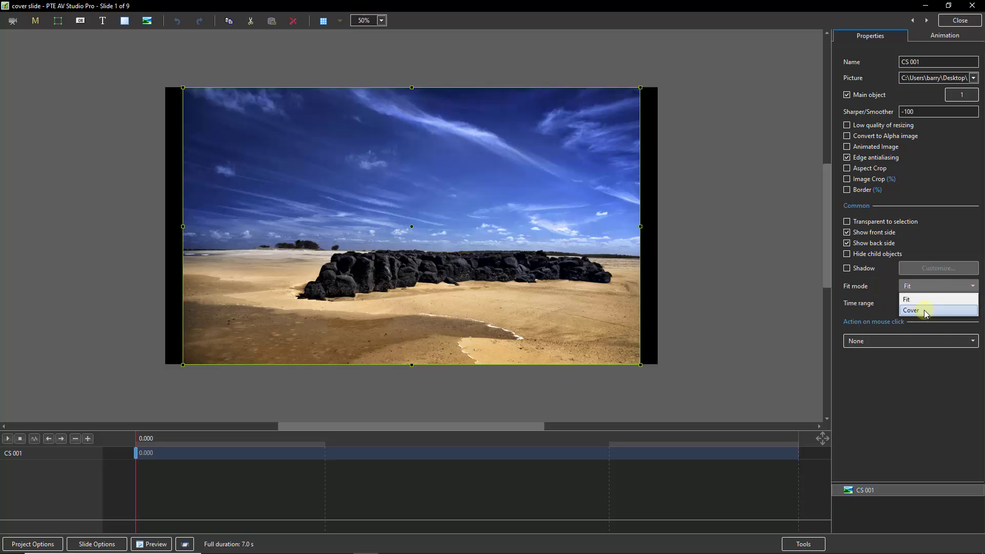
left_click(928, 311)
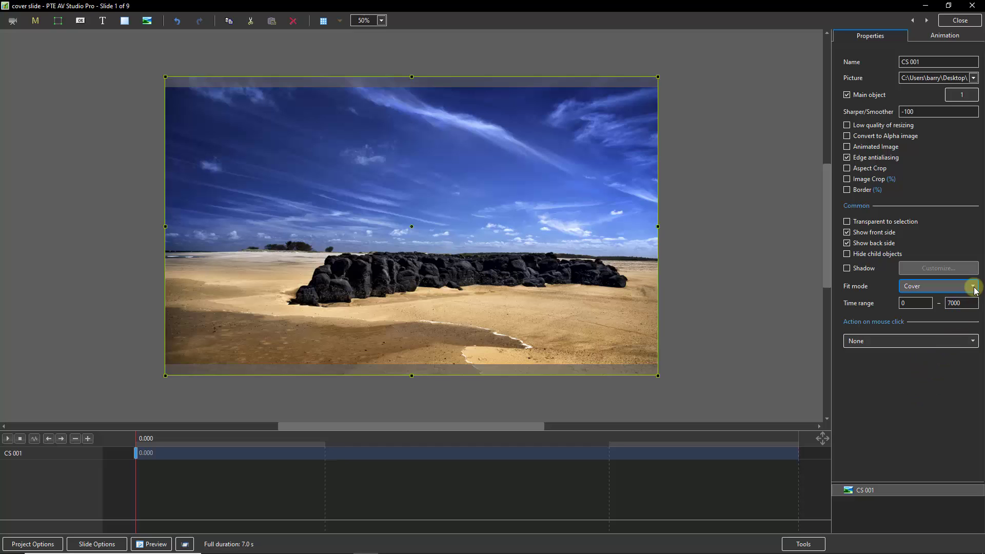
Set the CS 001 image's fit mode to Fit, enlarge it manually until it fills the slide width, and close the editor
left_click(933, 286)
left_click(918, 300)
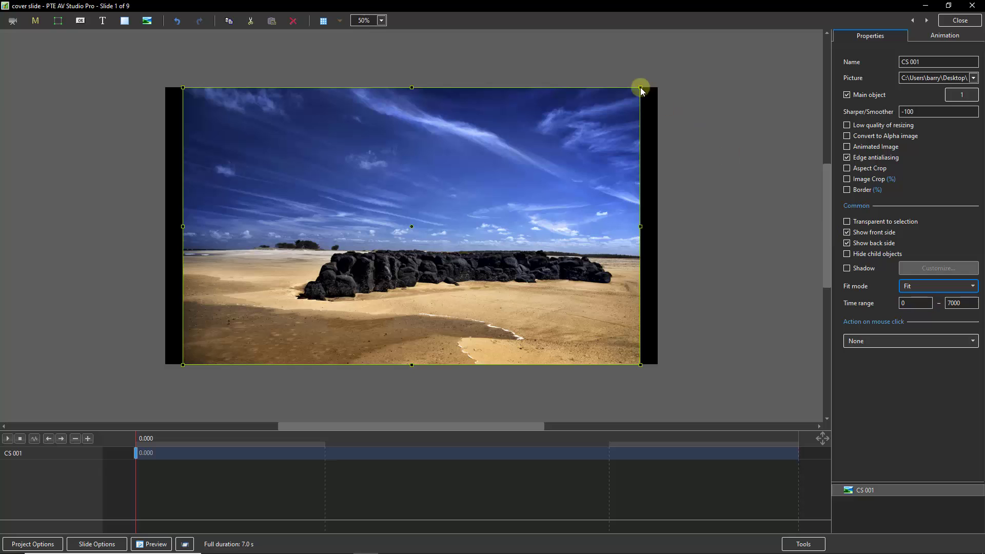
left_click_drag(641, 87, 658, 76)
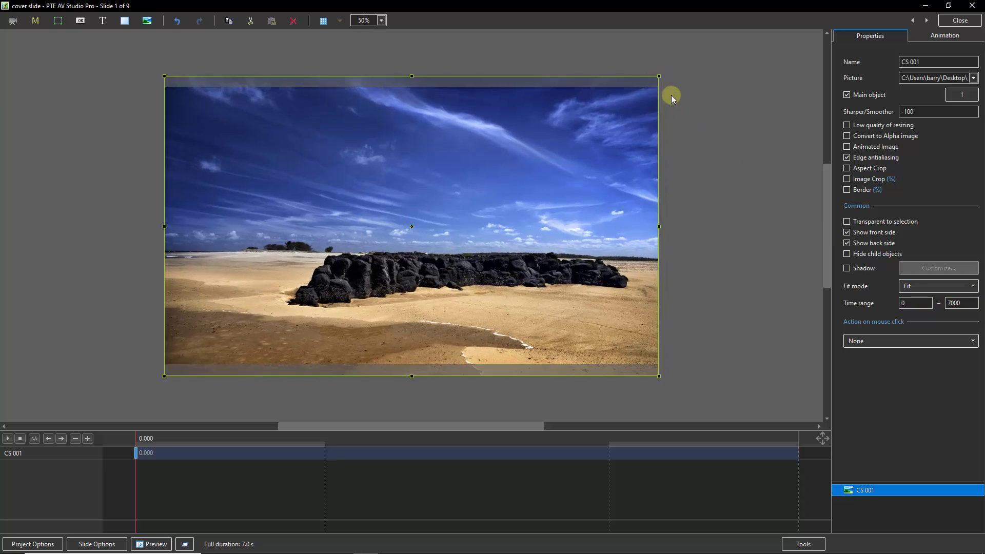
left_click(952, 20)
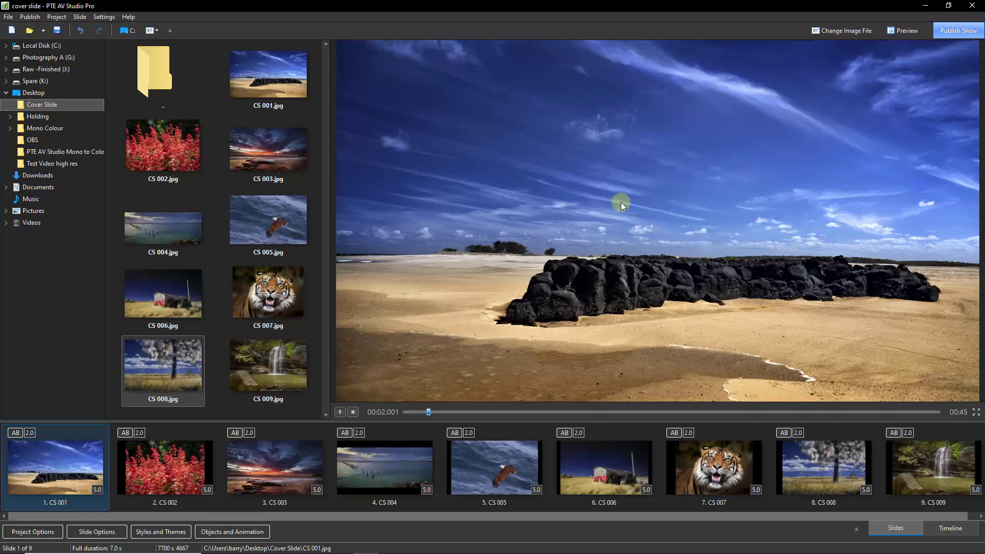
Try enabling the Cover option for main images of new slides in the project defaults
left_click(29, 534)
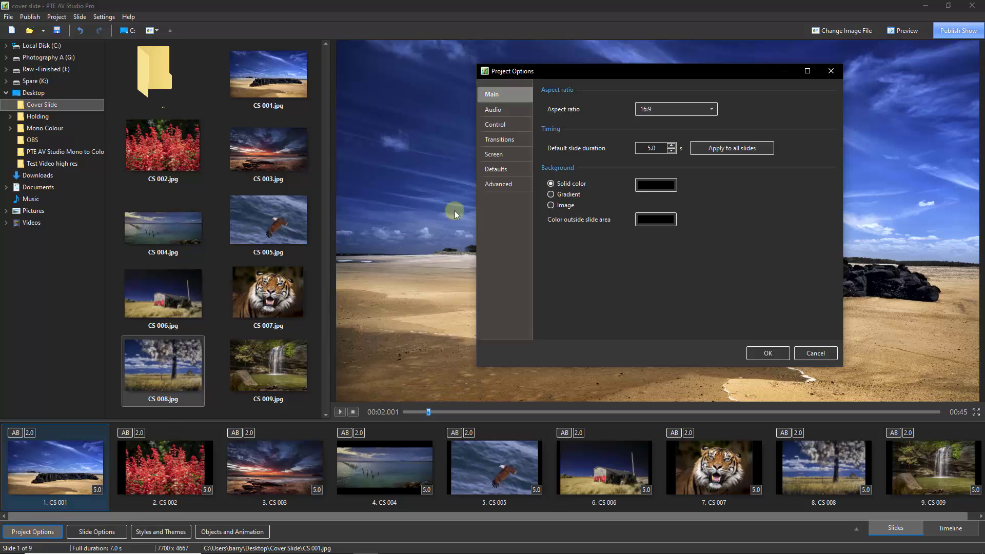
left_click(512, 167)
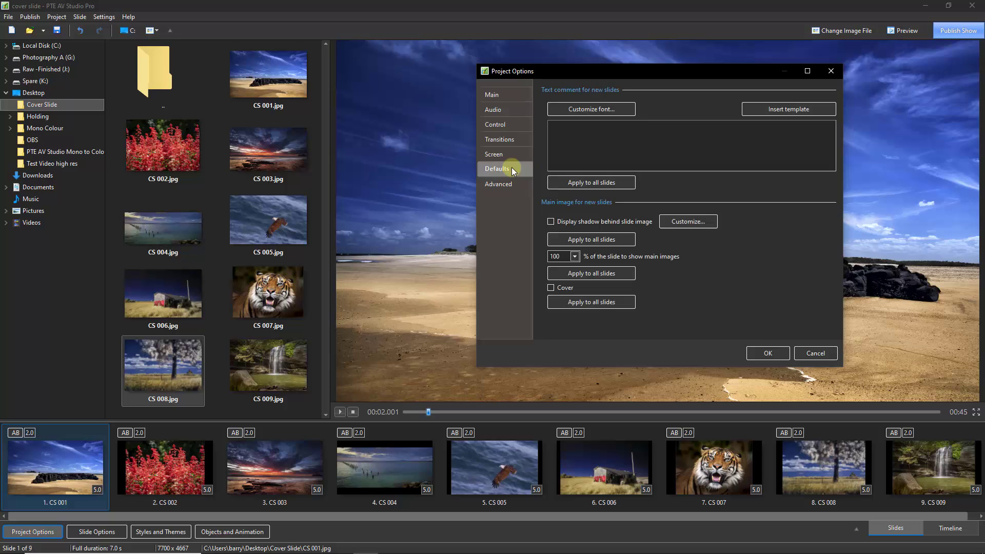
left_click(551, 288)
key("Tab")
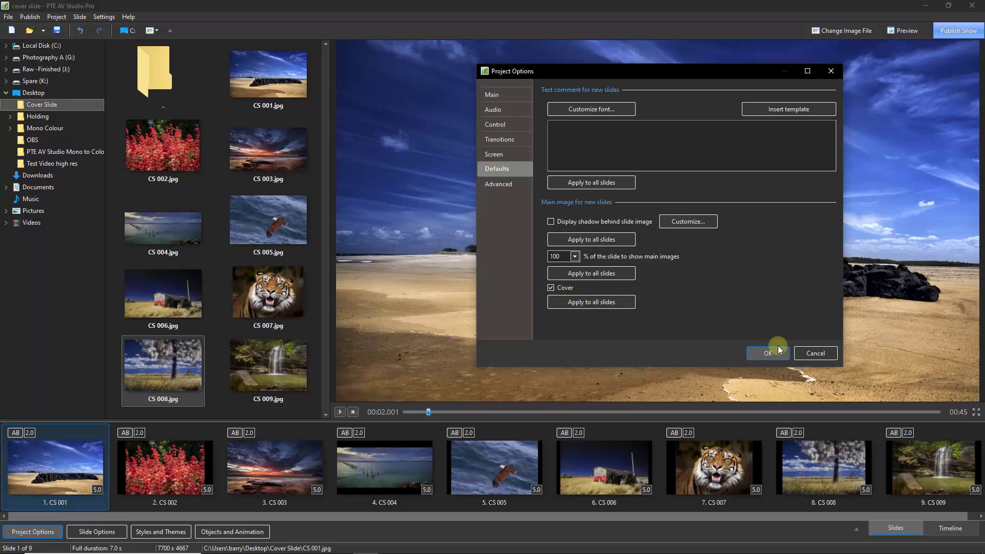
left_click(805, 353)
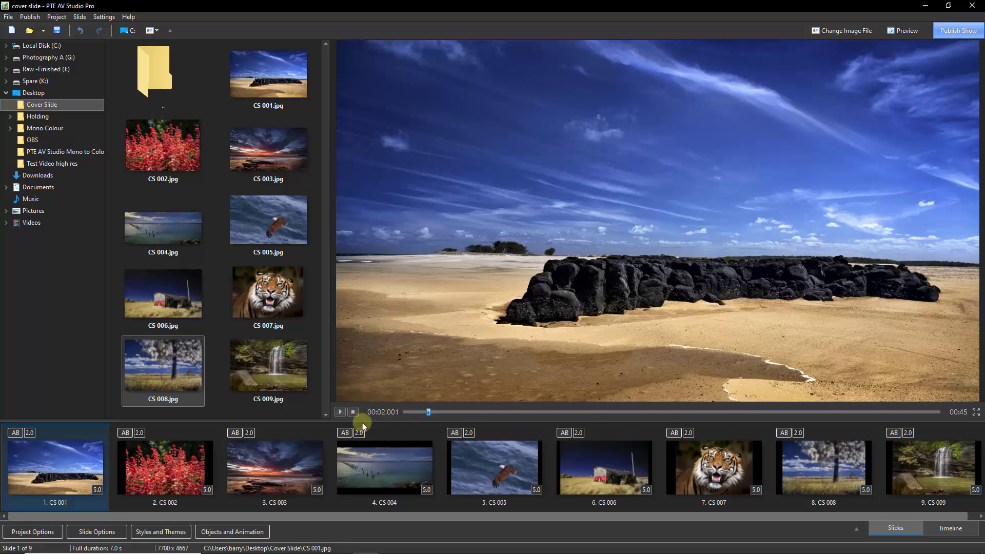
Save the cover slide project
key("ctrl+s")
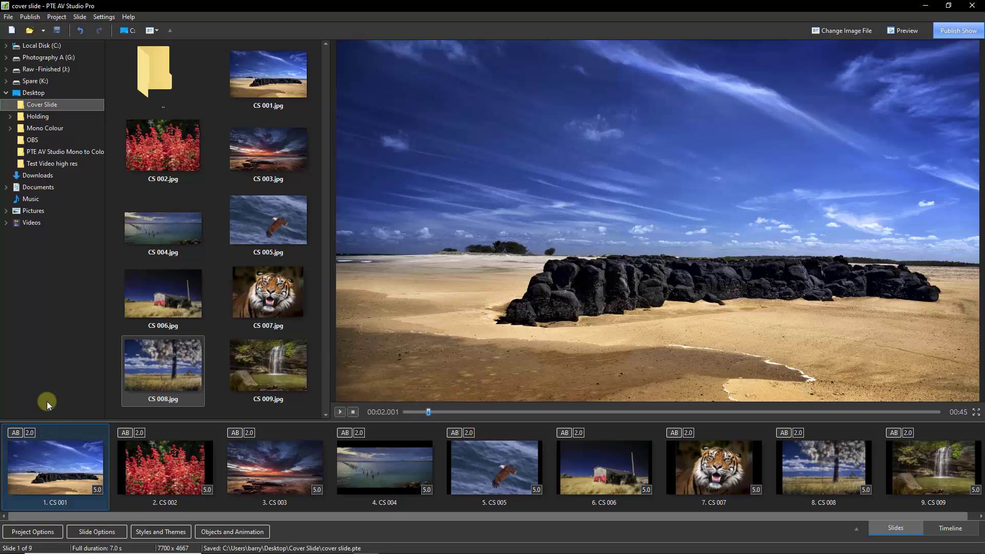
left_click(8, 16)
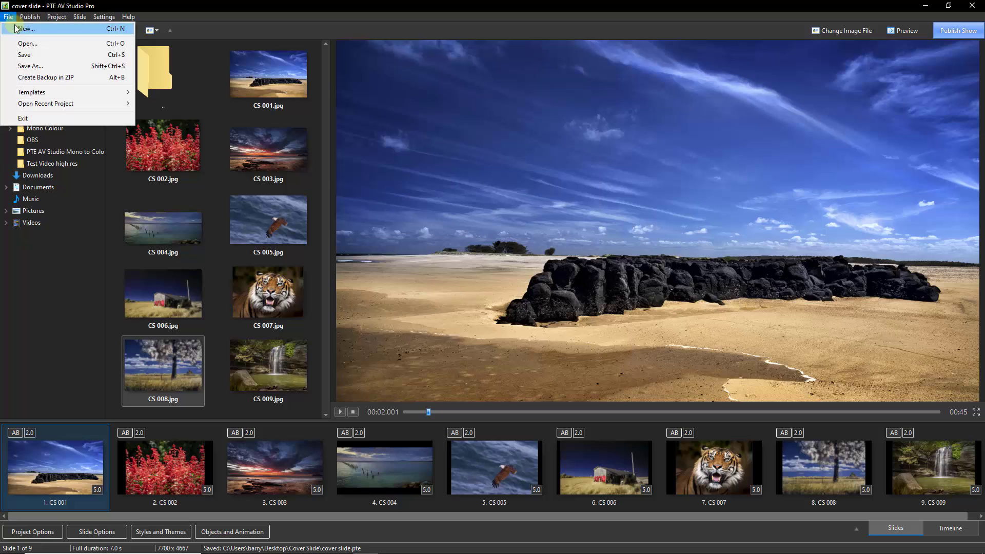
left_click(19, 29)
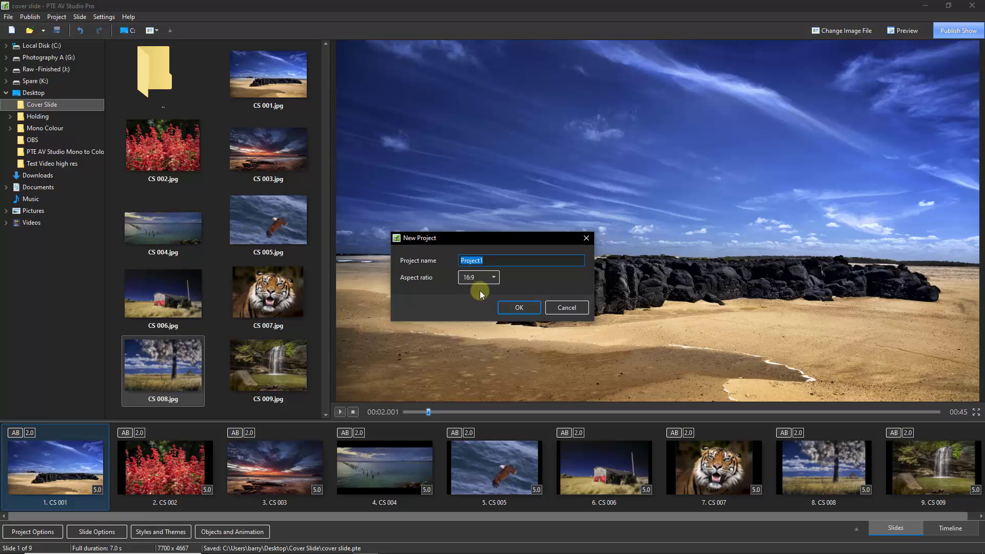
left_click(562, 306)
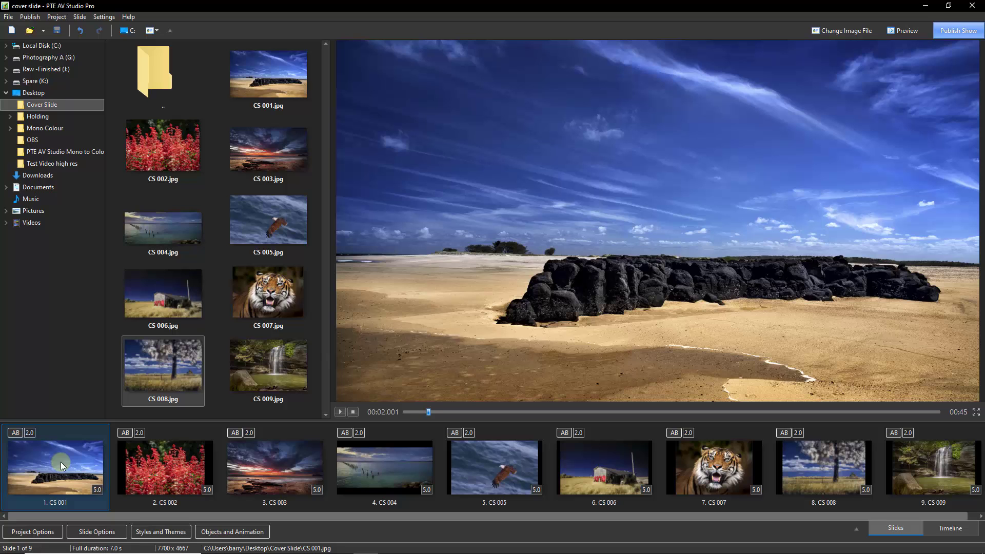
Review slides CS 002 through CS 009 one by one to compare how each image fits the 16:9 frame
left_click(163, 465)
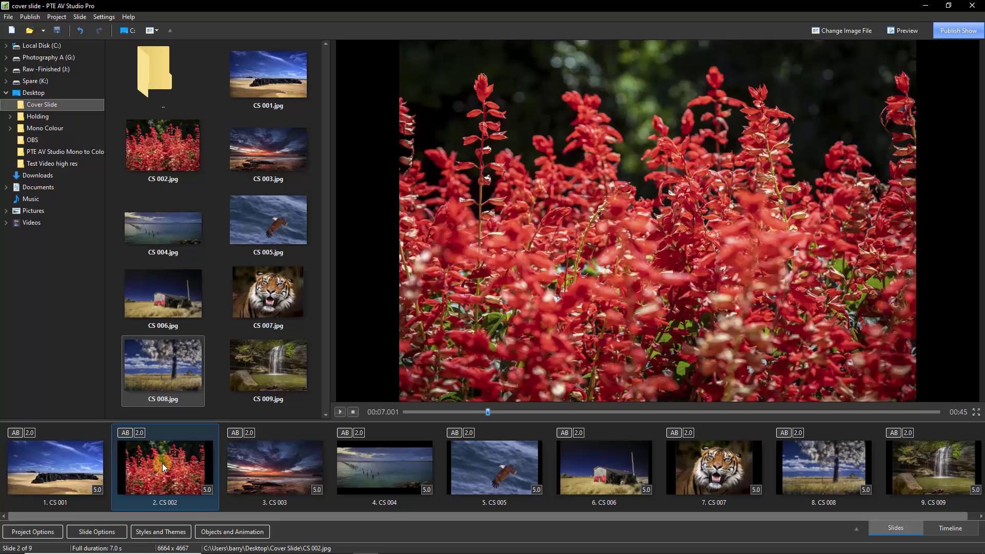
left_click(278, 465)
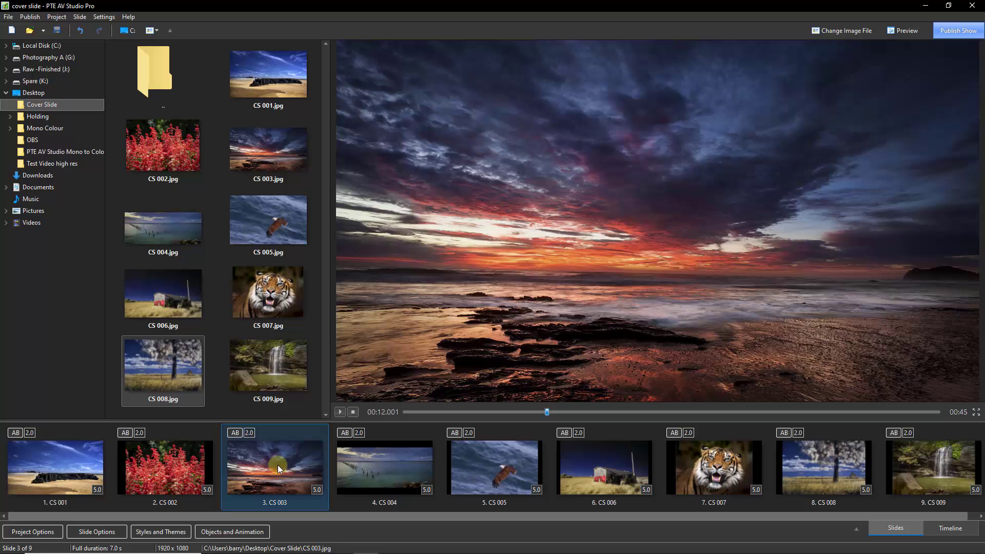
left_click(379, 466)
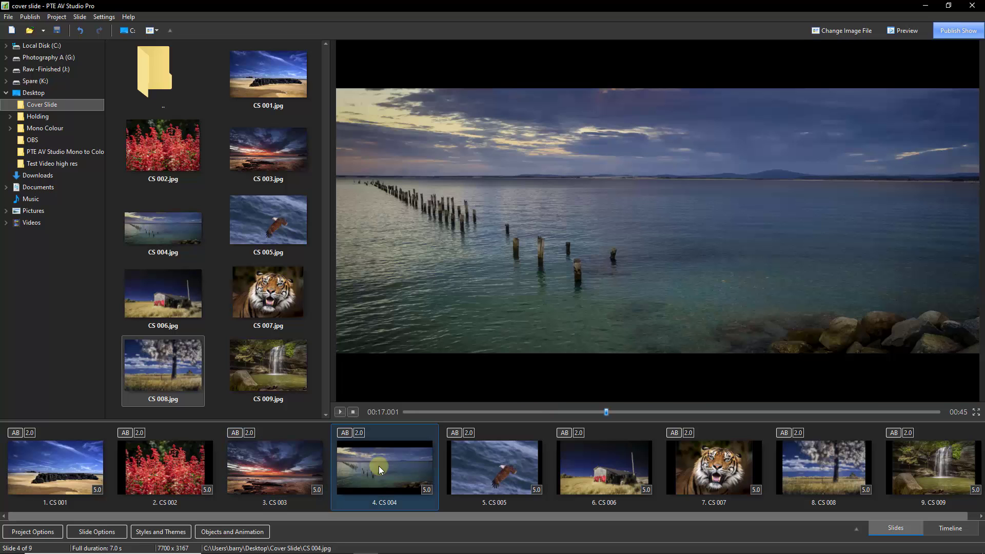
left_click(481, 462)
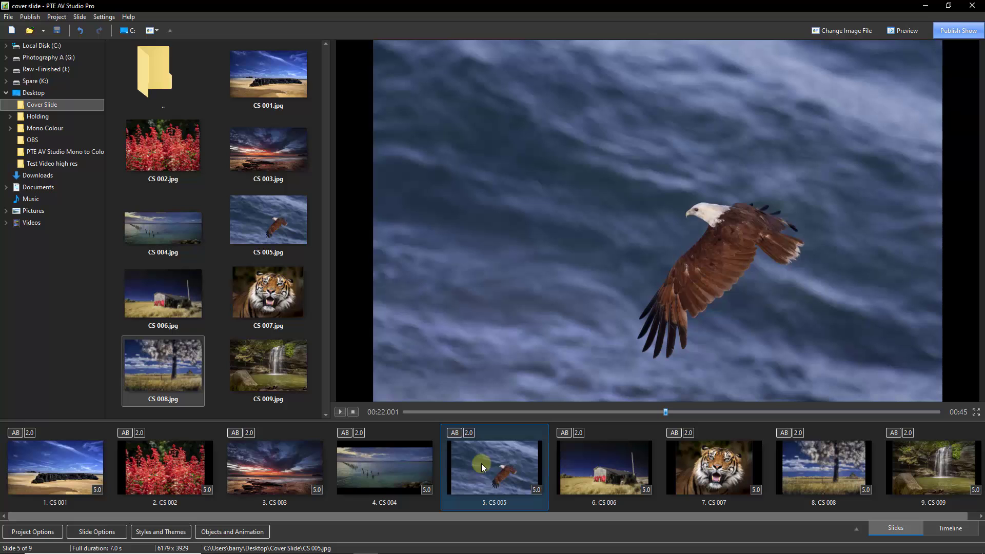
left_click(583, 461)
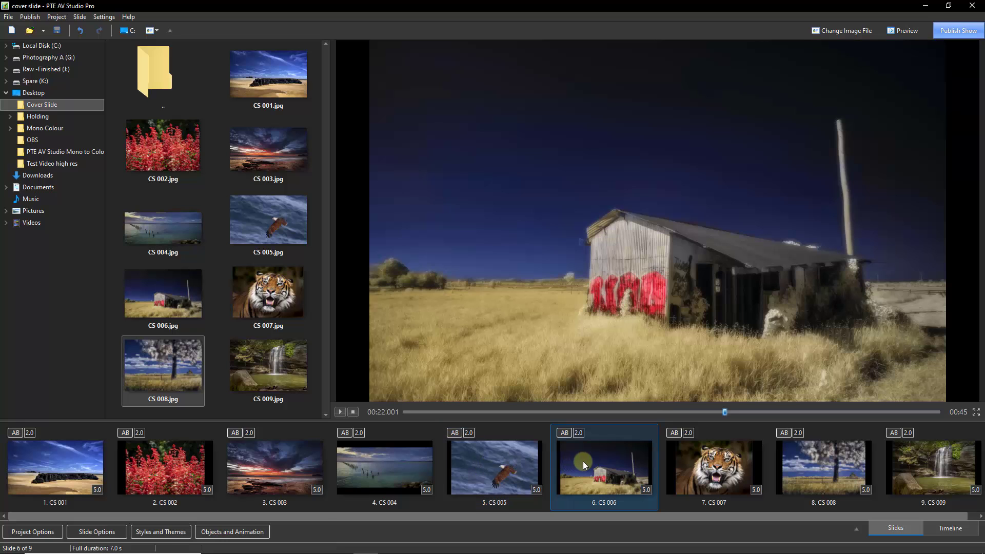
left_click(719, 470)
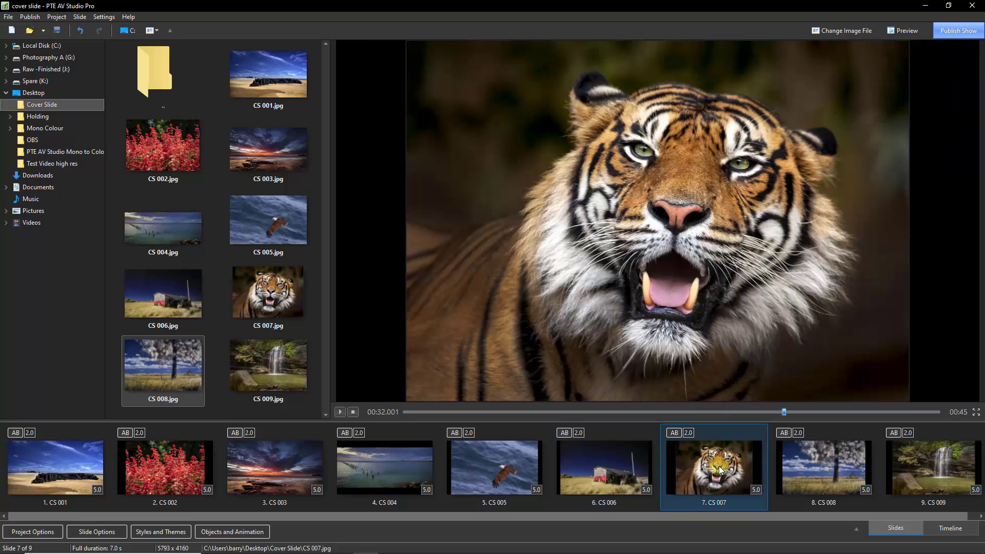
left_click(810, 461)
left_click(930, 460)
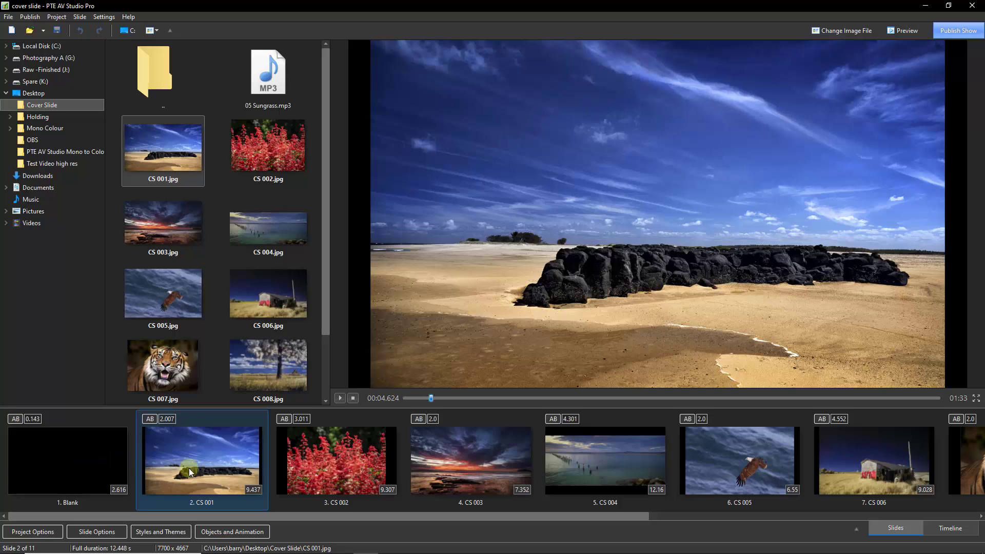
Play the slideshow in the timeline view from the very beginning
left_click(951, 528)
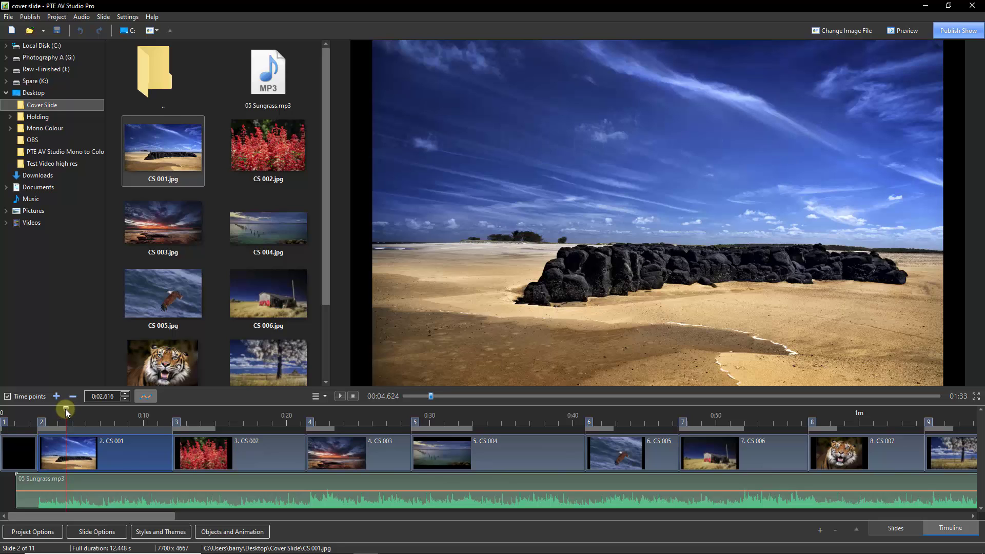
left_click_drag(66, 412, 4, 411)
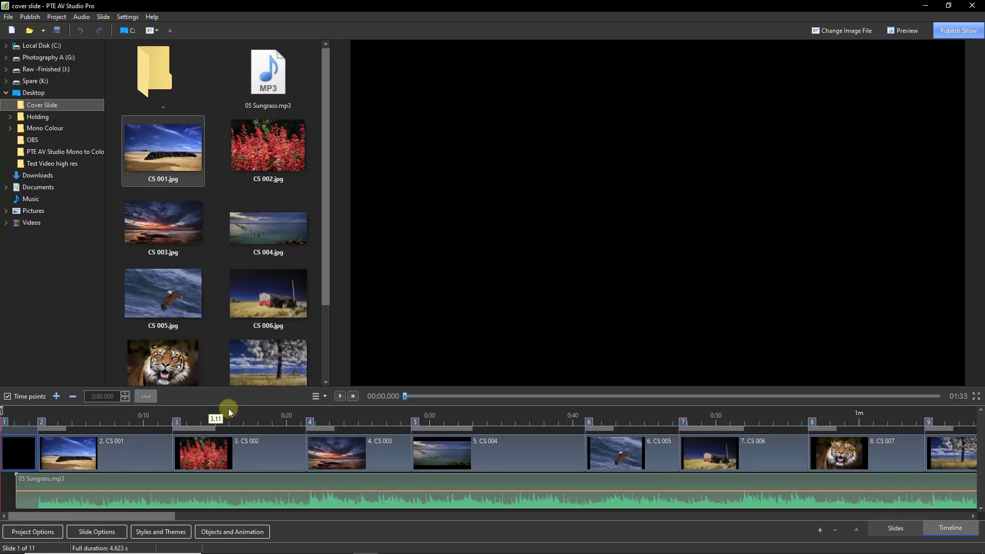
left_click(339, 397)
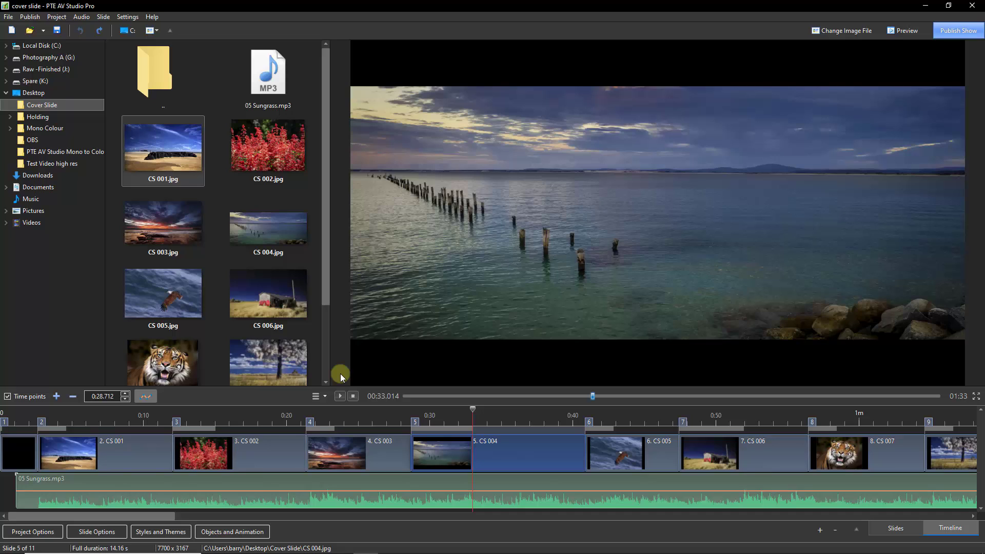
Try applying the Image - Cover Screen style to all slides in the timeline, and undo it
key("ctrl+a")
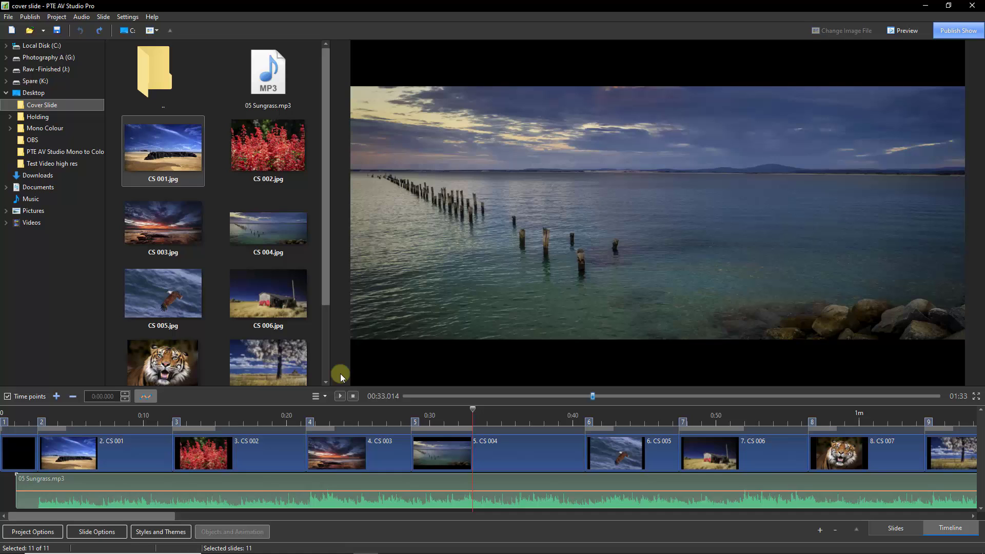
left_click(155, 533)
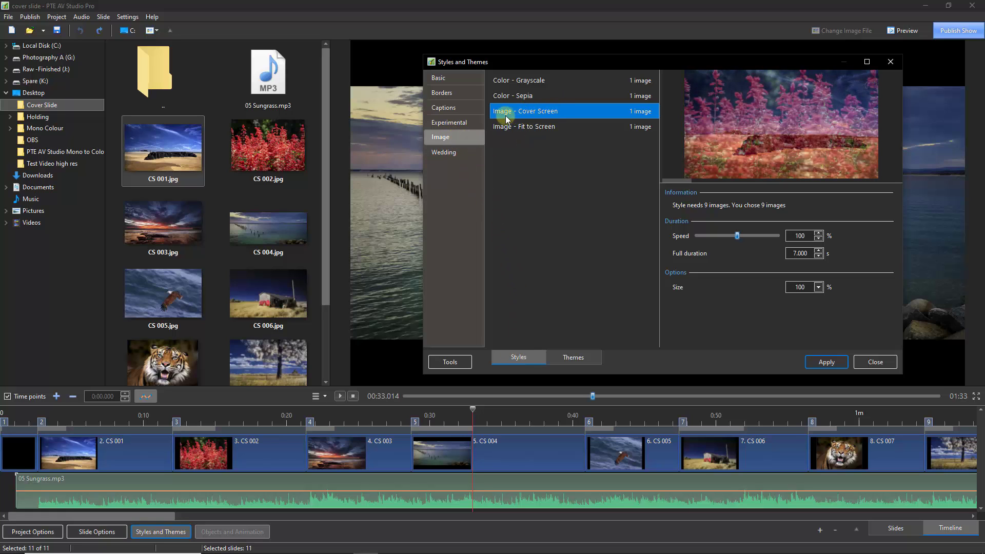
double_click(535, 114)
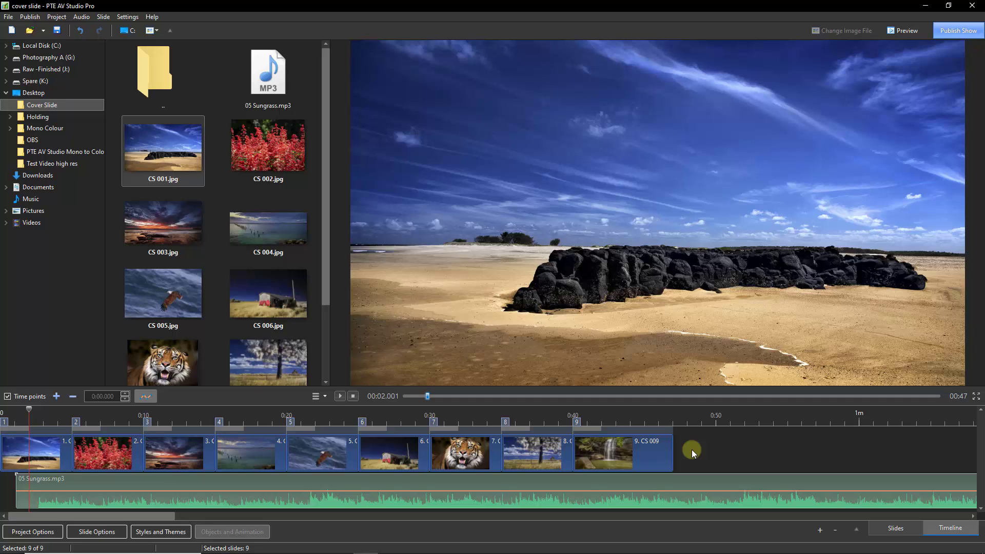
key("ctrl+z")
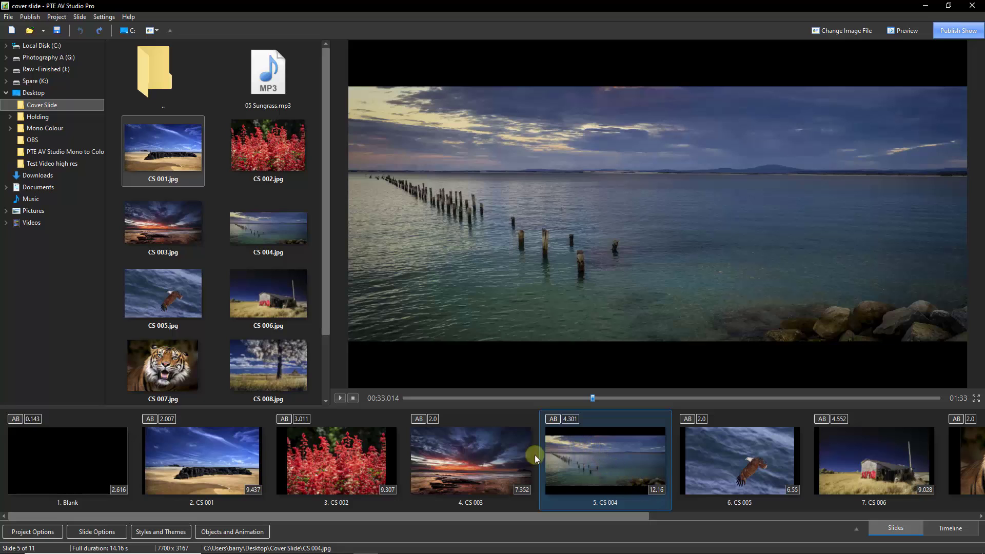
left_click(137, 534)
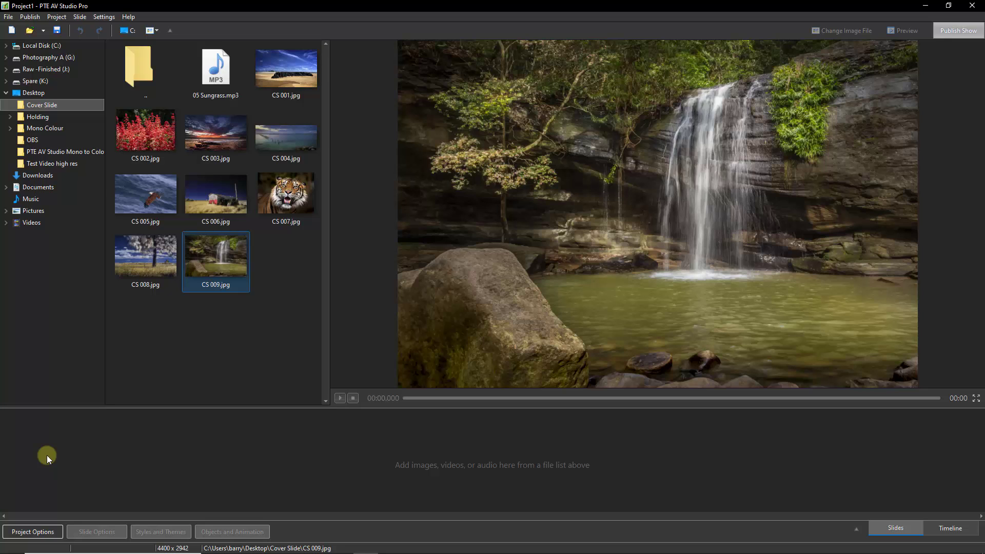
Enable Cover for main images of new slides in the project defaults and add CS 001.jpg as the first slide
left_click(31, 533)
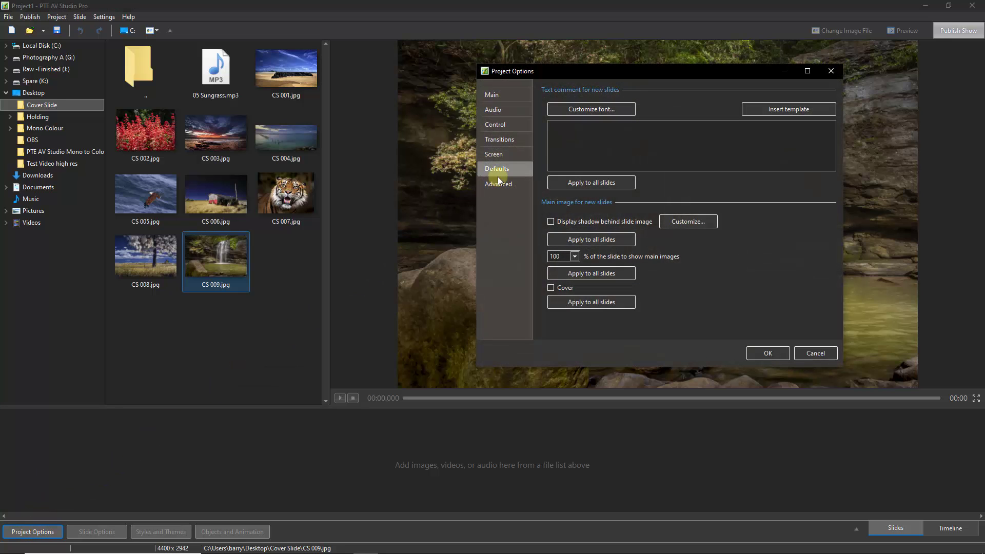
left_click(552, 288)
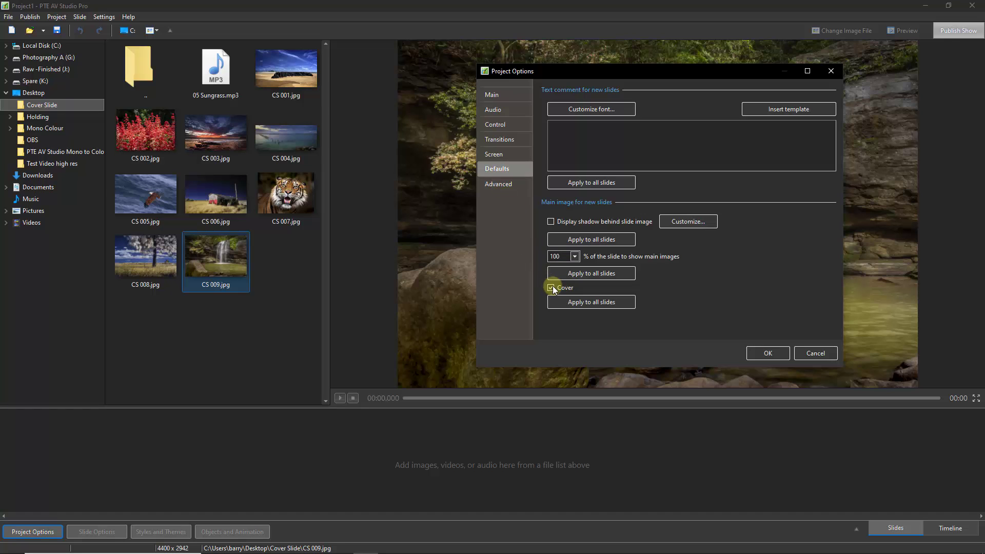
left_click(768, 353)
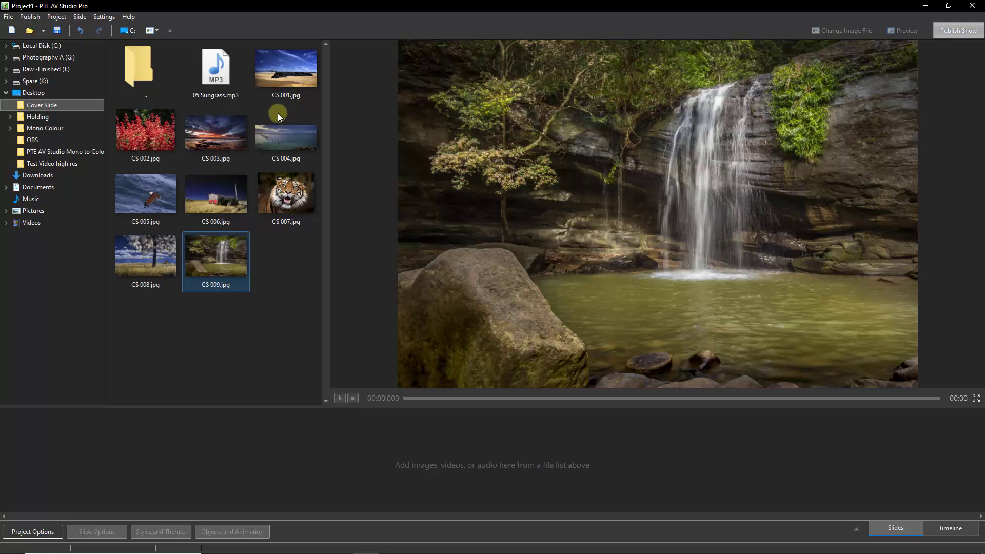
double_click(281, 65)
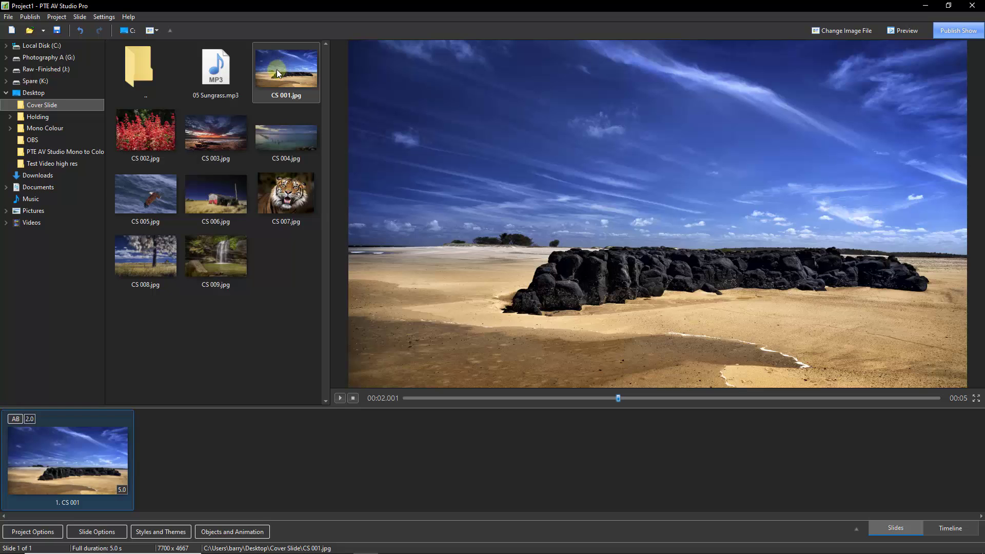
Add the images CS 002.jpg through CS 009.jpg to the slide list in numerical order after CS 001
double_click(146, 131)
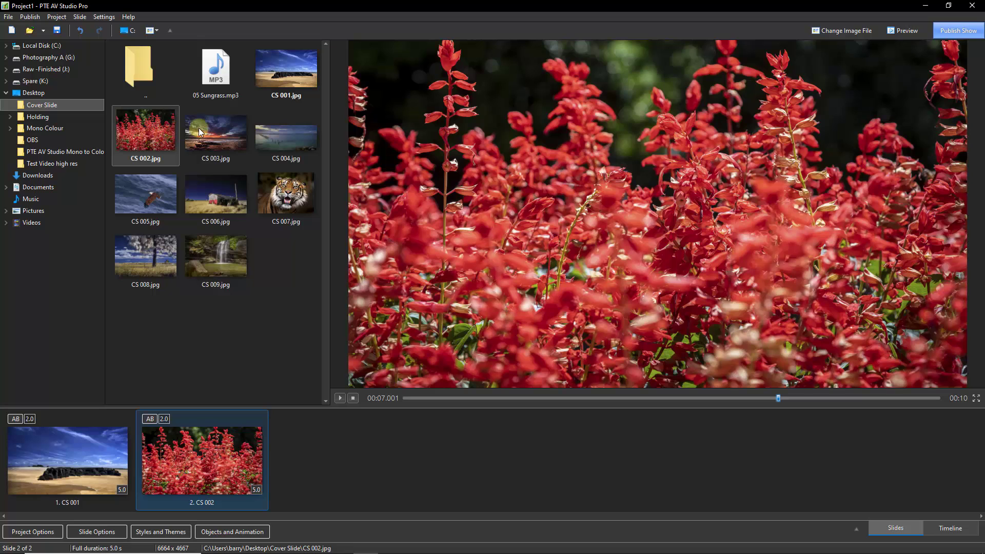
double_click(214, 133)
double_click(280, 135)
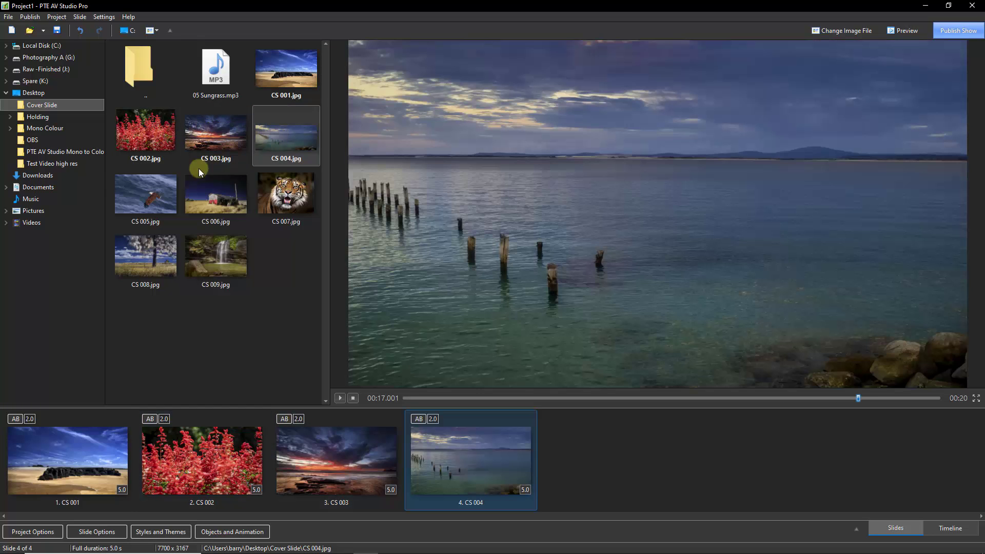
double_click(151, 202)
double_click(212, 200)
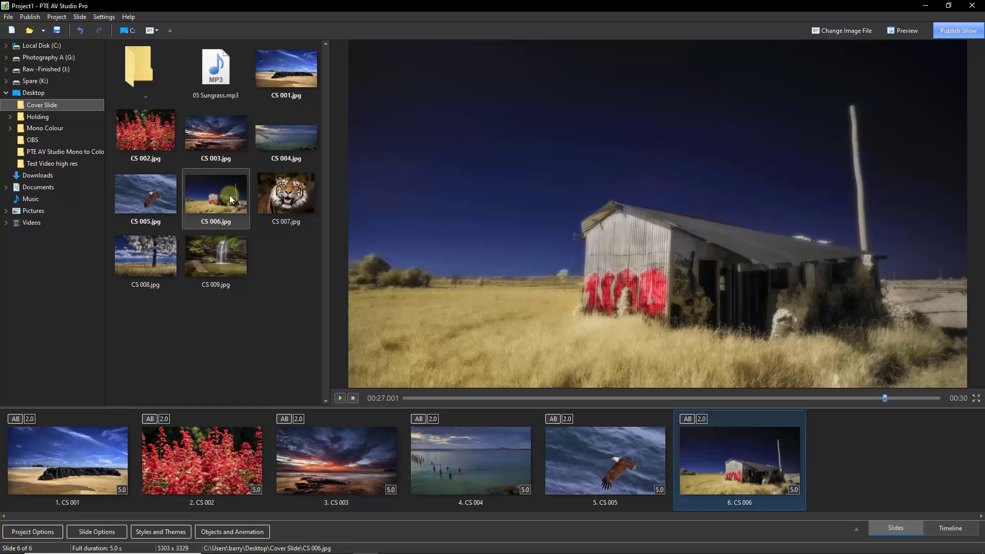
double_click(278, 190)
left_click(151, 258)
double_click(150, 258)
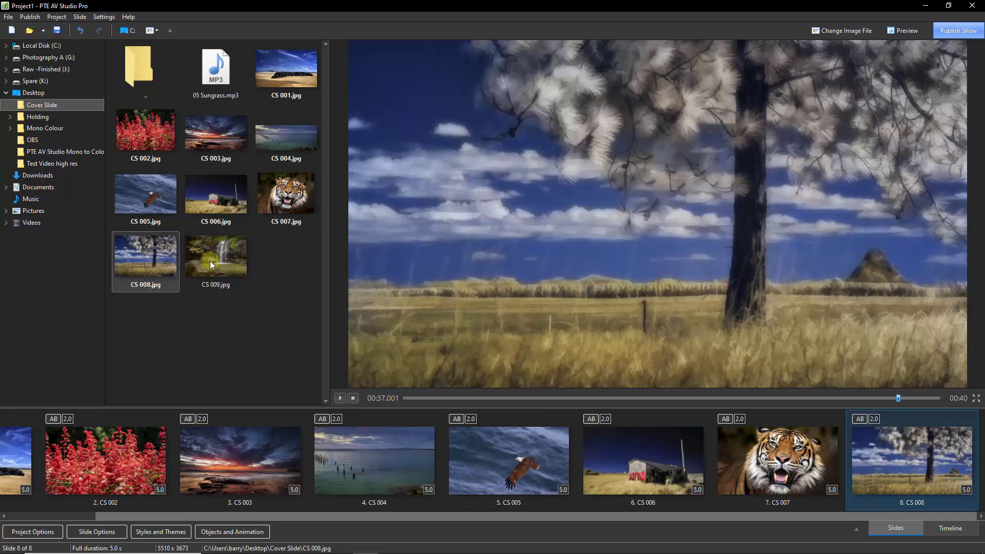
double_click(219, 258)
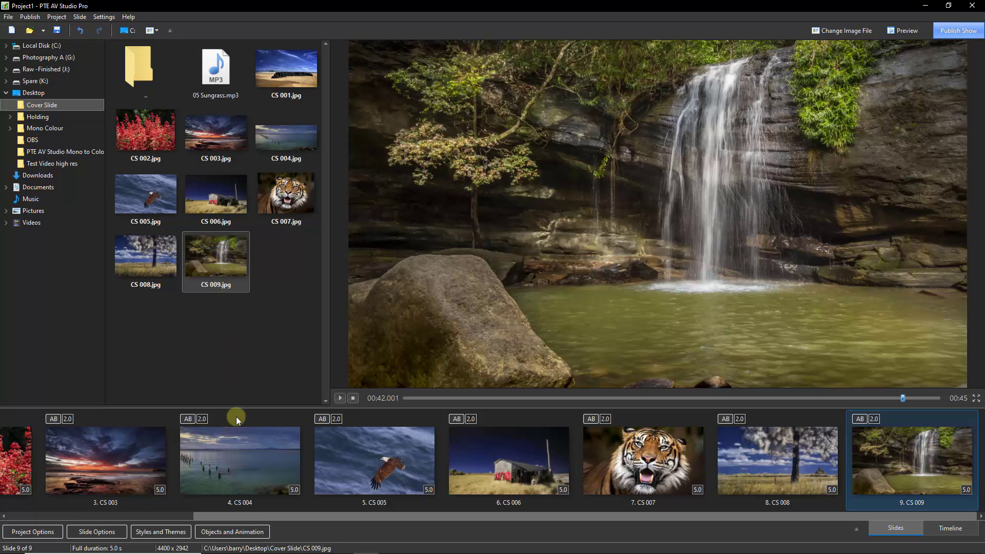
Open slide CS 004 for object editing and shift its image horizontally by adjusting the Pan X value
left_click(240, 453)
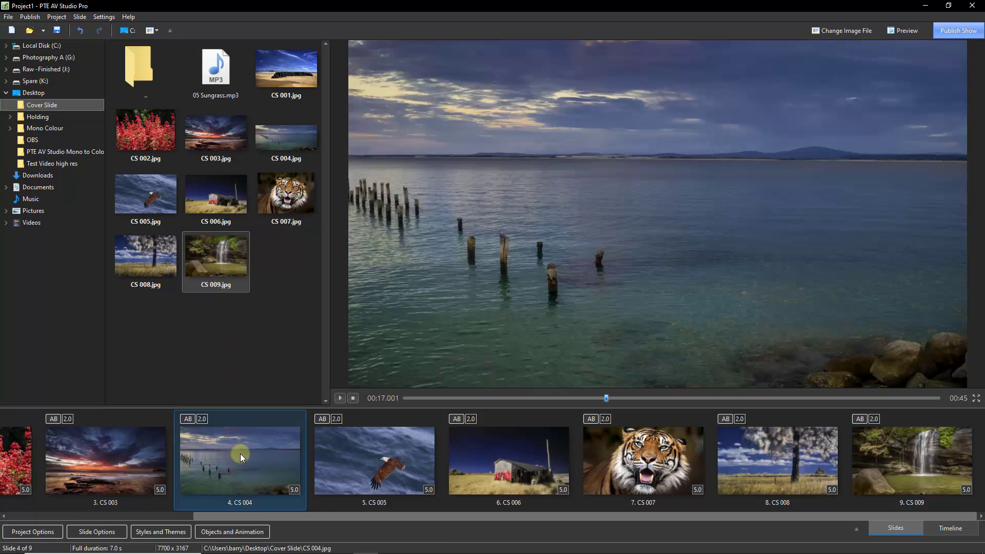
left_click(231, 532)
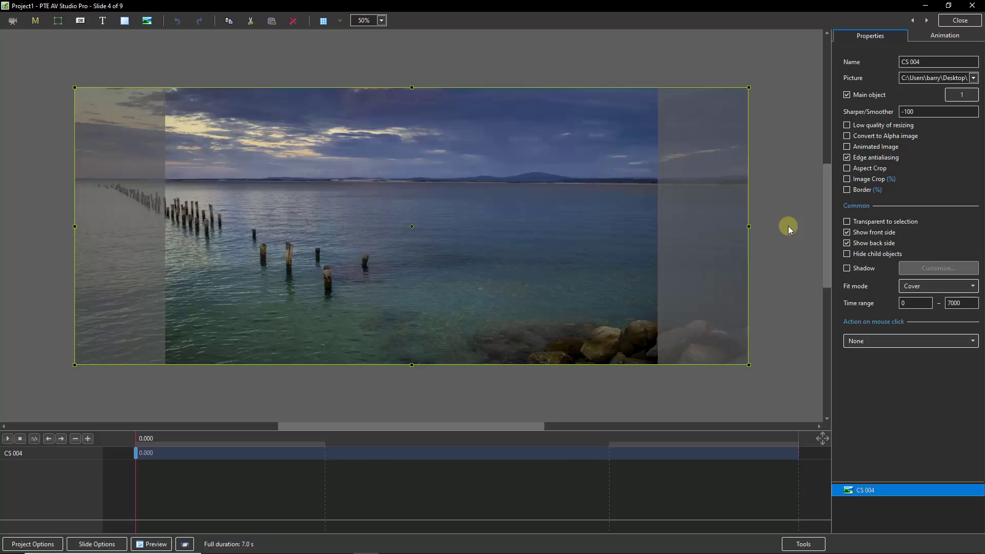
left_click(935, 36)
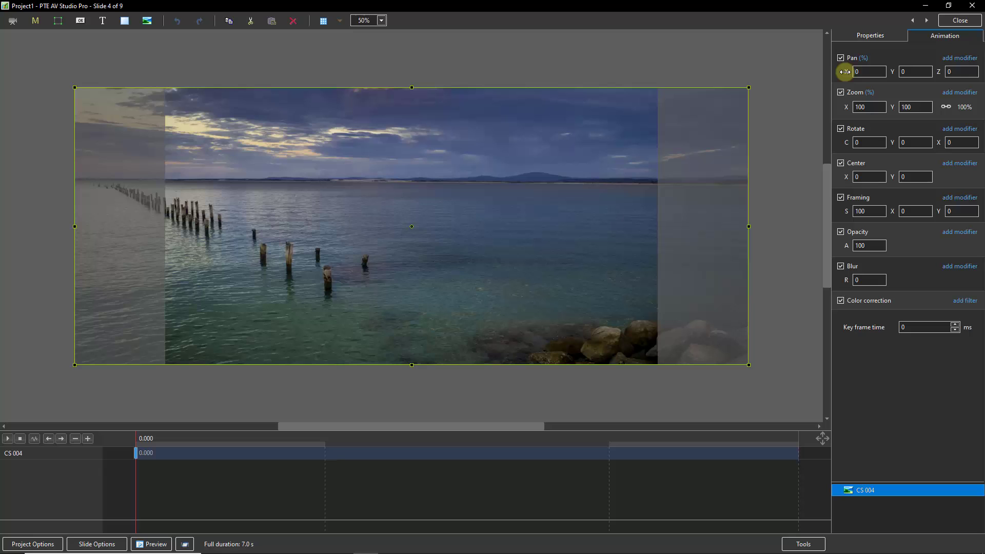
left_click_drag(845, 72, 862, 72)
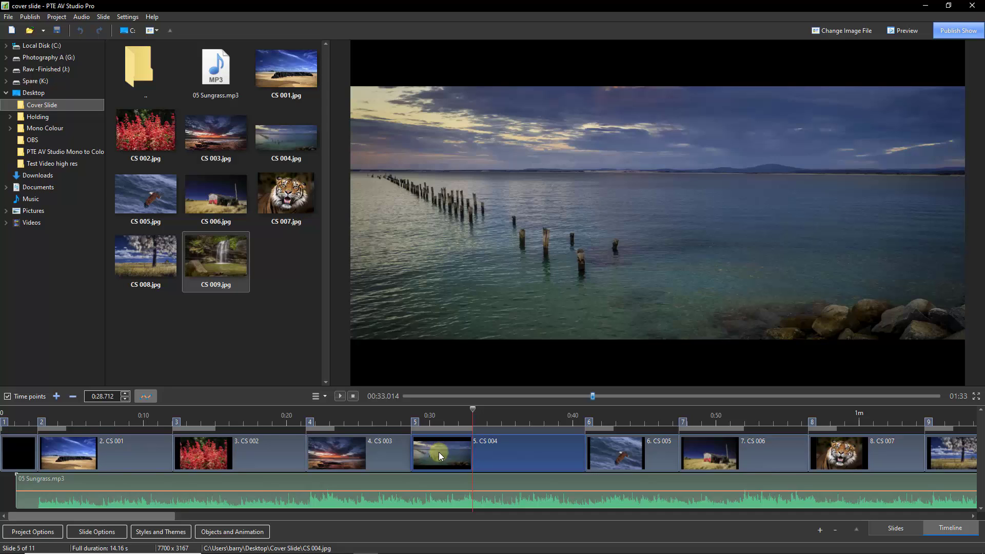
Select all slides in the cover slide project's timeline, enable Cover in the project defaults and apply it to all slides
key("ctrl+a")
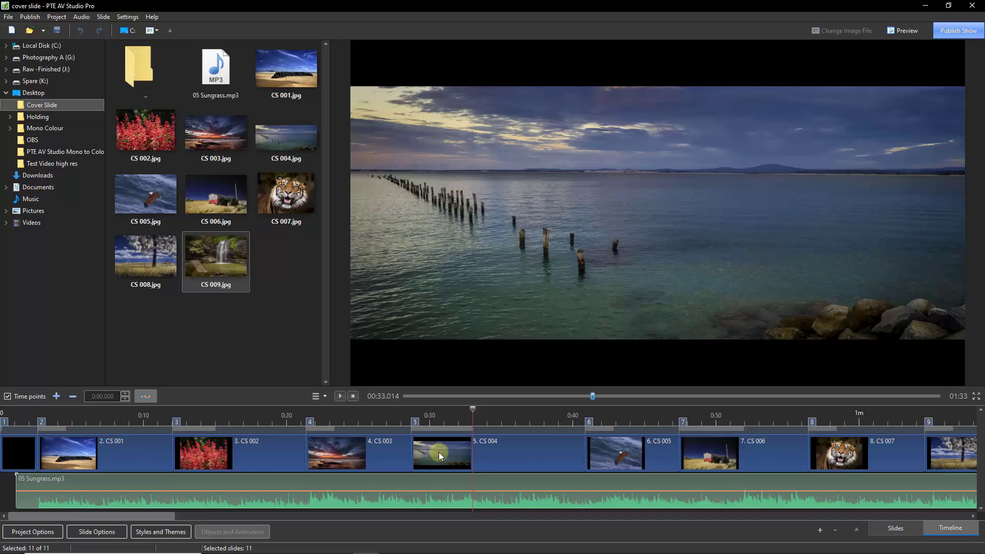
left_click(45, 535)
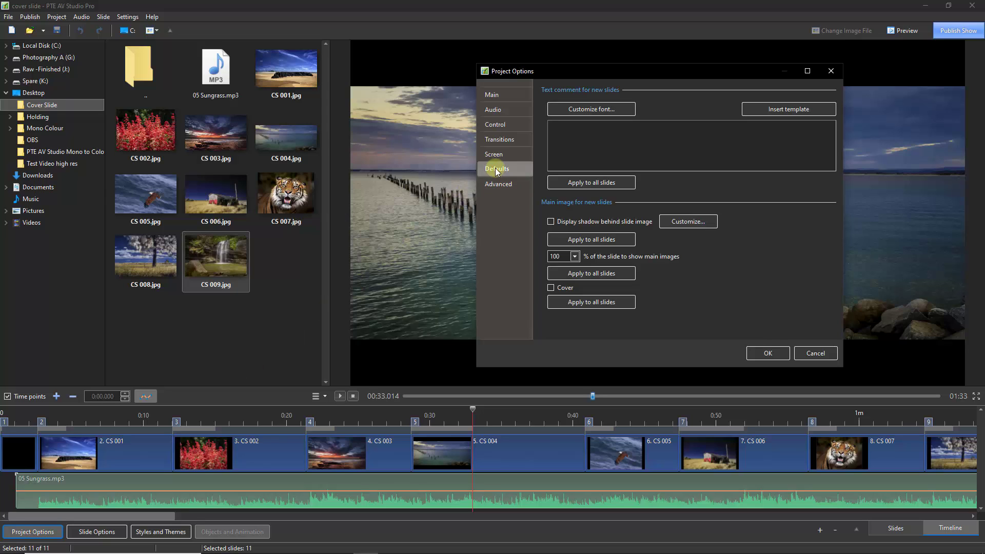
left_click(551, 287)
left_click(578, 303)
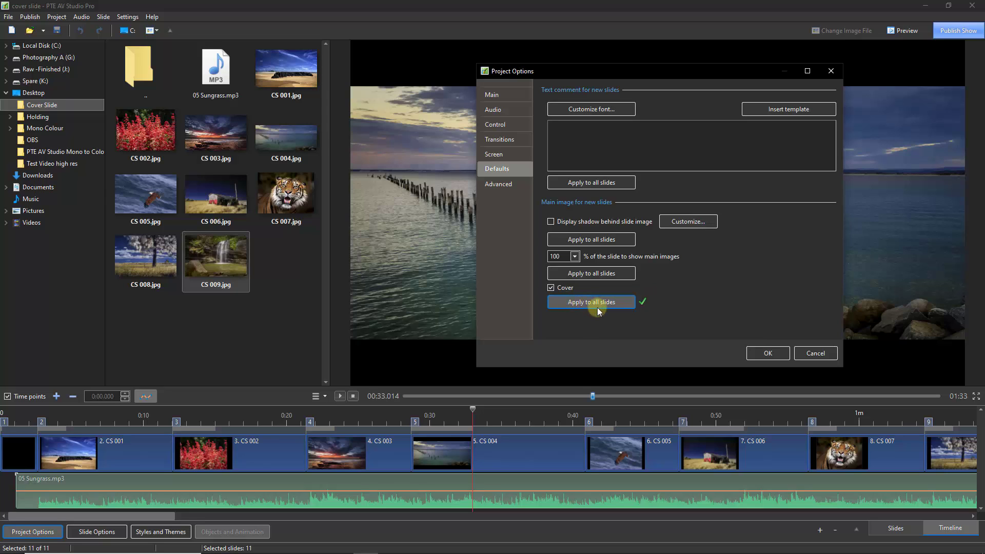
left_click(765, 352)
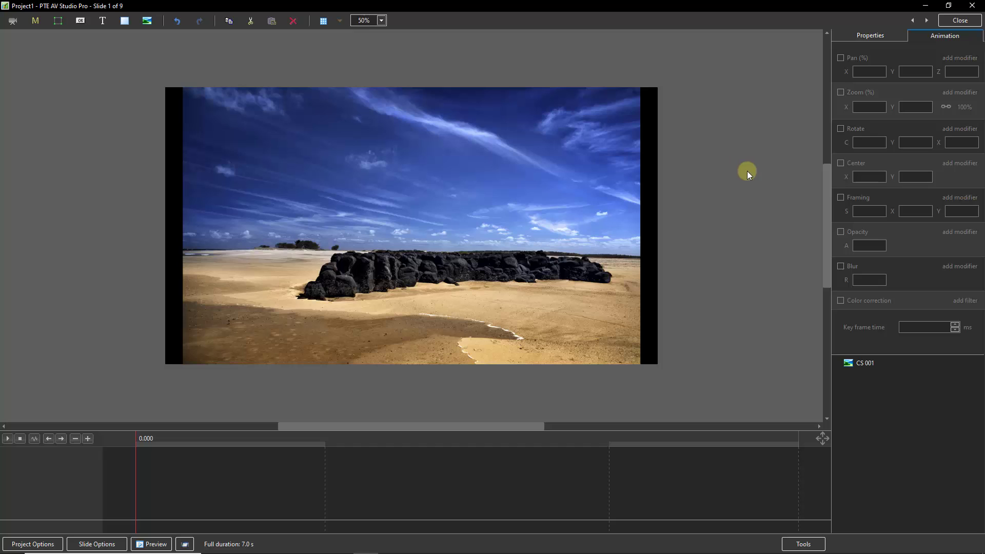
Try the Cover fit mode on the CS 001 image and return it to Fit
left_click(861, 363)
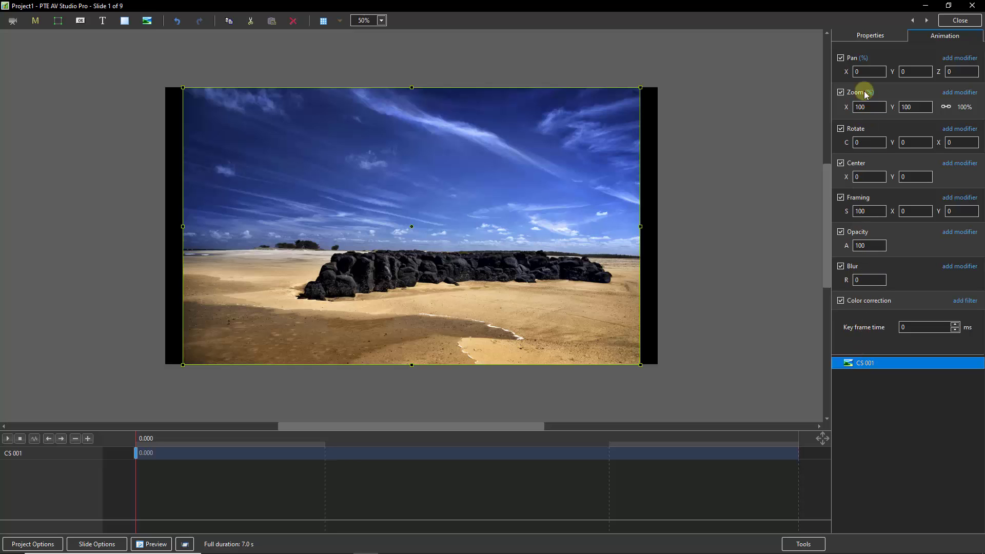
left_click(869, 35)
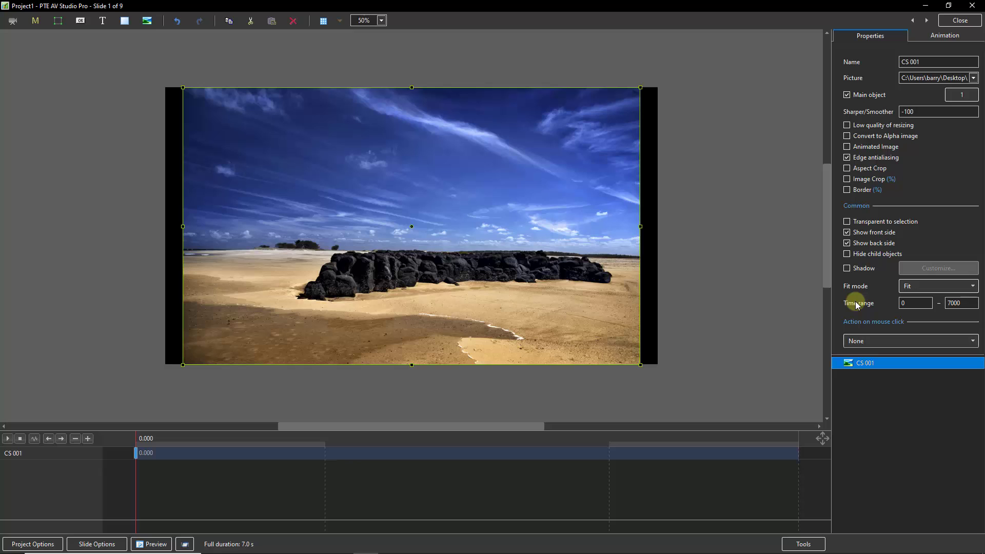
left_click(972, 286)
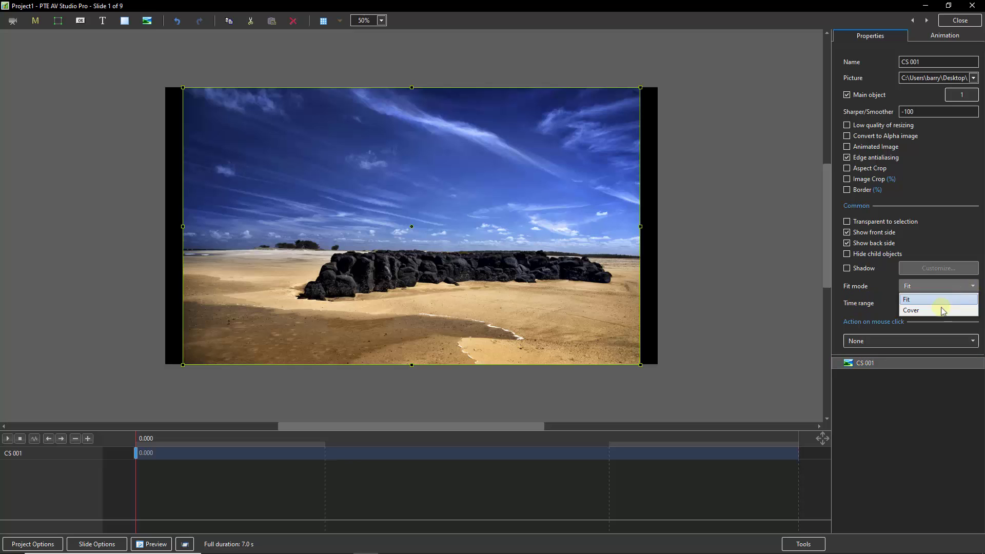
left_click(942, 311)
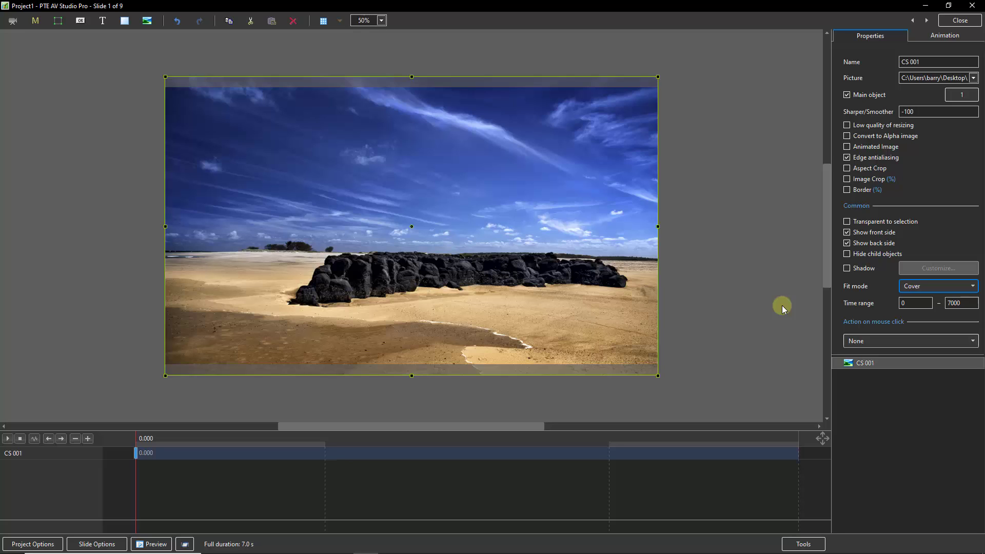
left_click(972, 286)
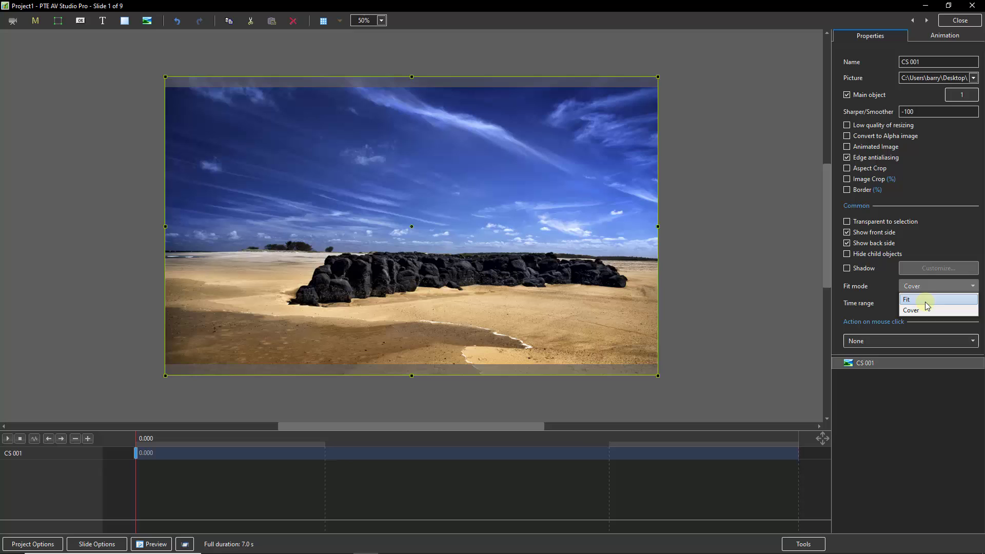
left_click(926, 303)
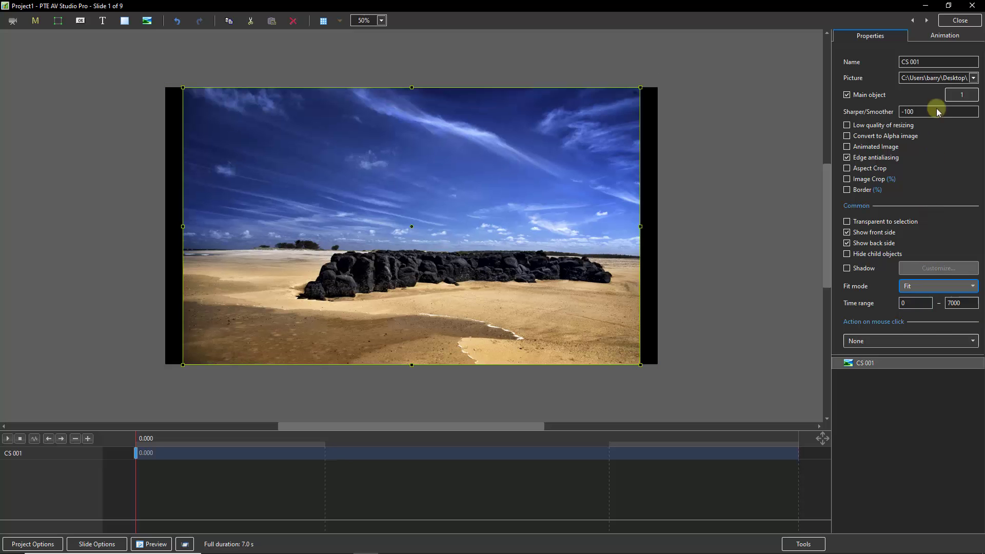
Enlarge the CS 001 image by its corner to about 109% zoom, reset it to 100% and close the object editor
left_click(942, 37)
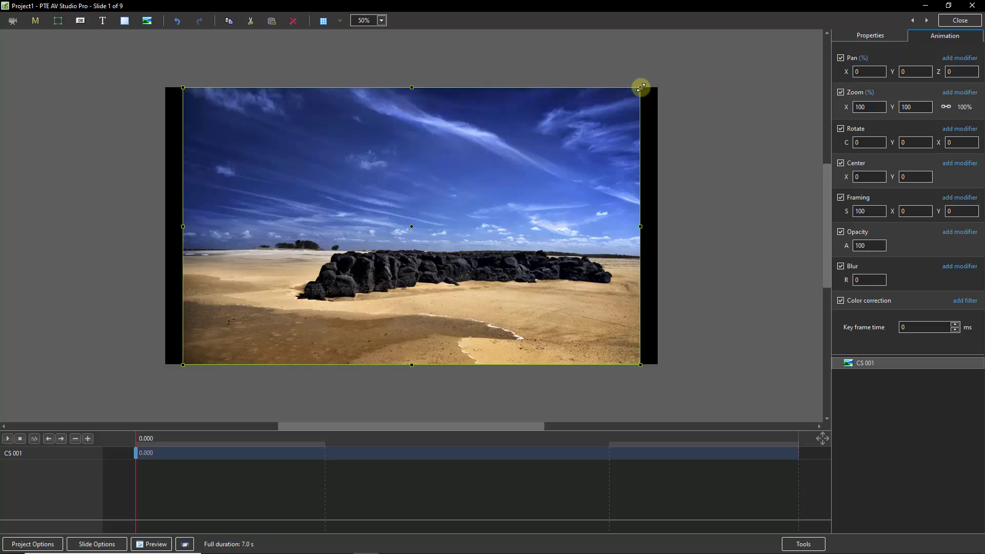
left_click_drag(641, 87, 661, 75)
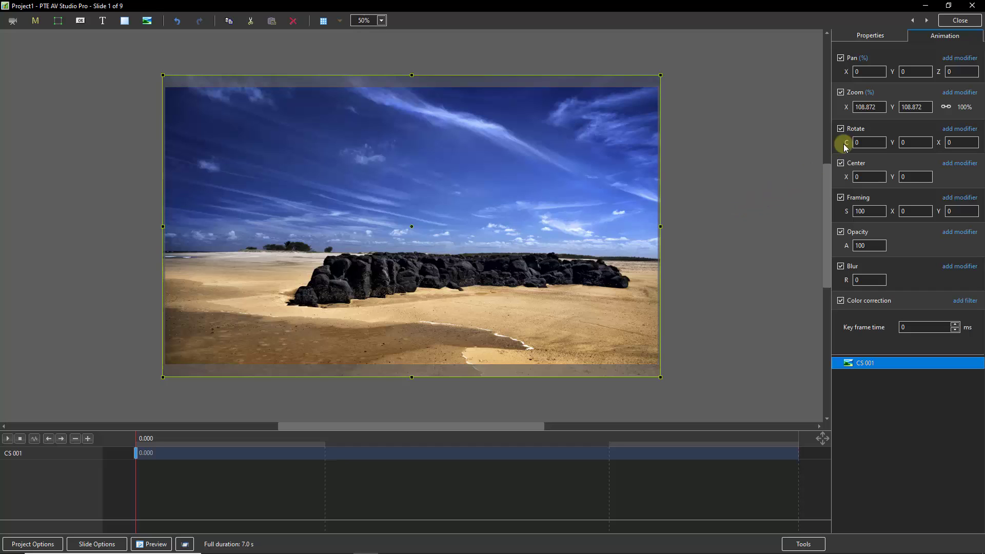
double_click(842, 106)
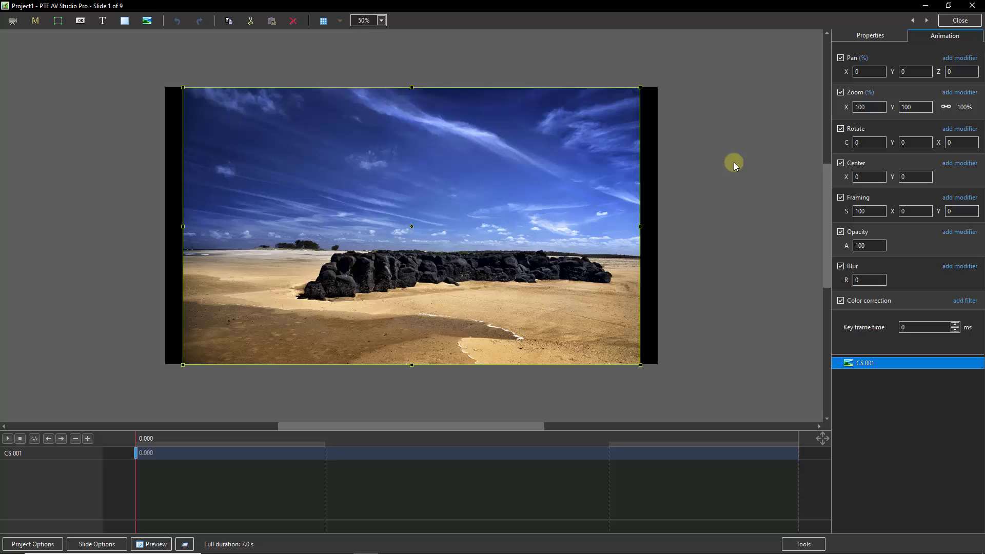
left_click(961, 21)
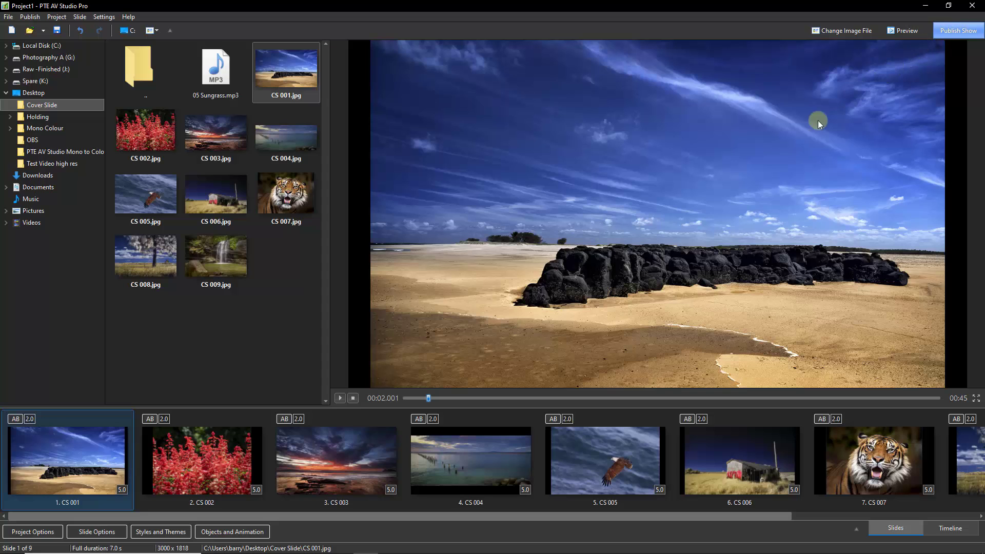
Open slide CS 003 for object editing and set its image zoom to Original Size
left_click(337, 459)
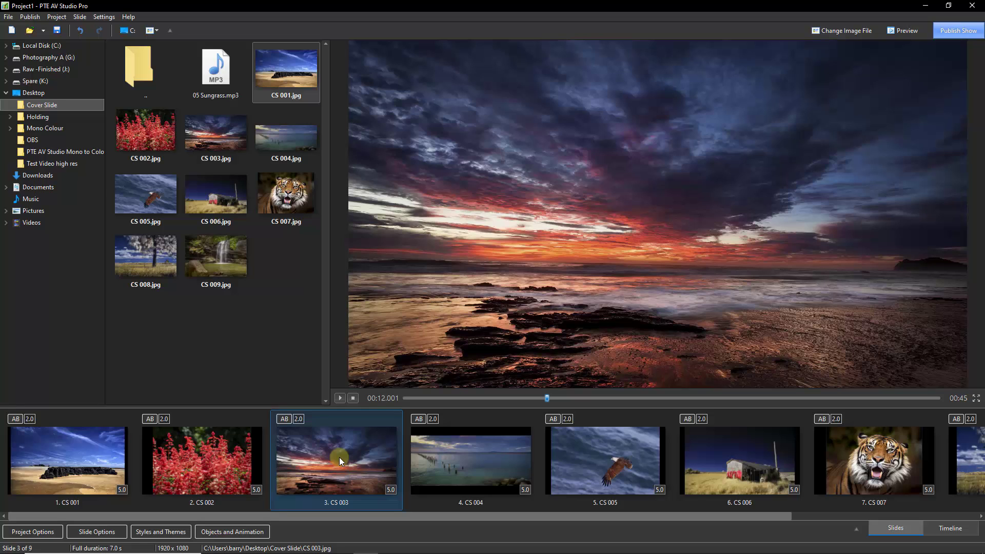
left_click(232, 532)
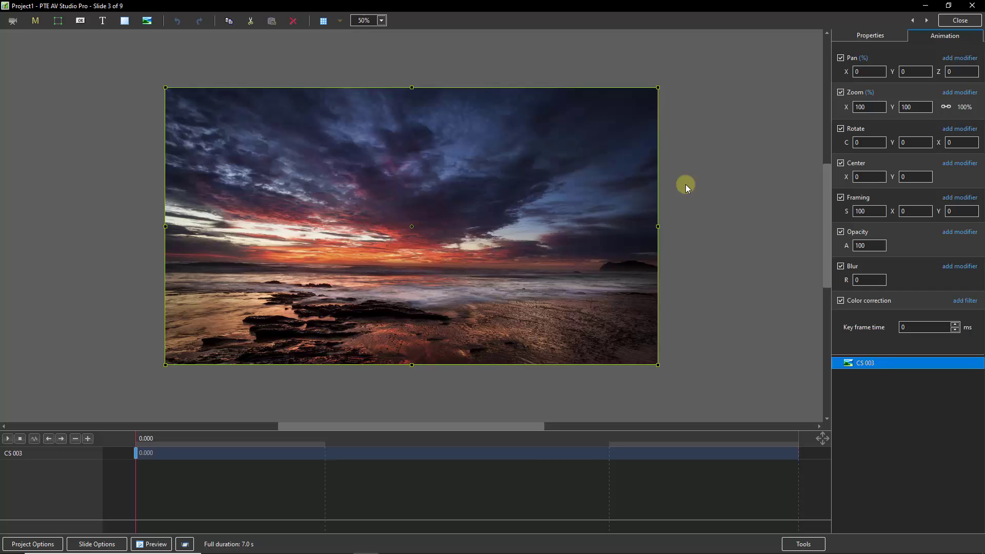
right_click(846, 107)
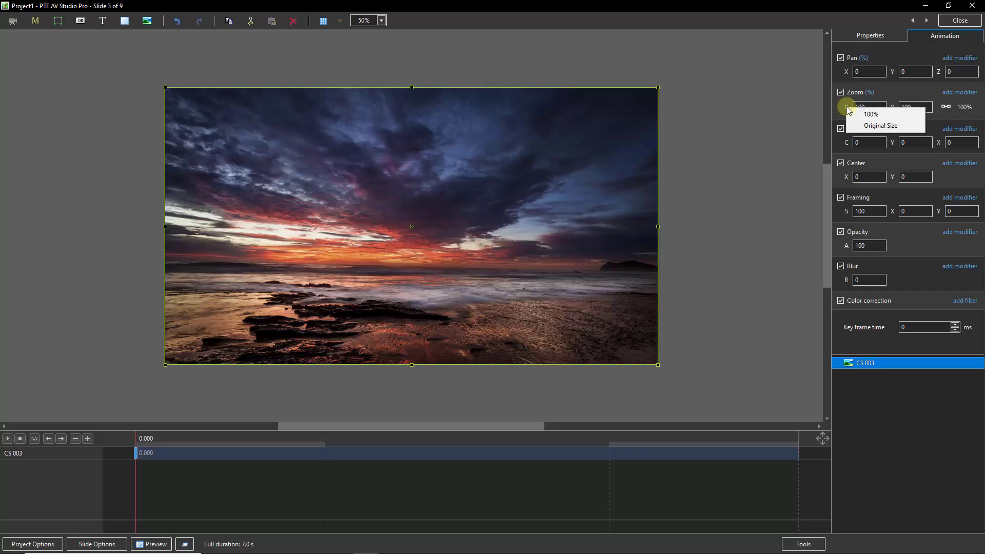
left_click(867, 128)
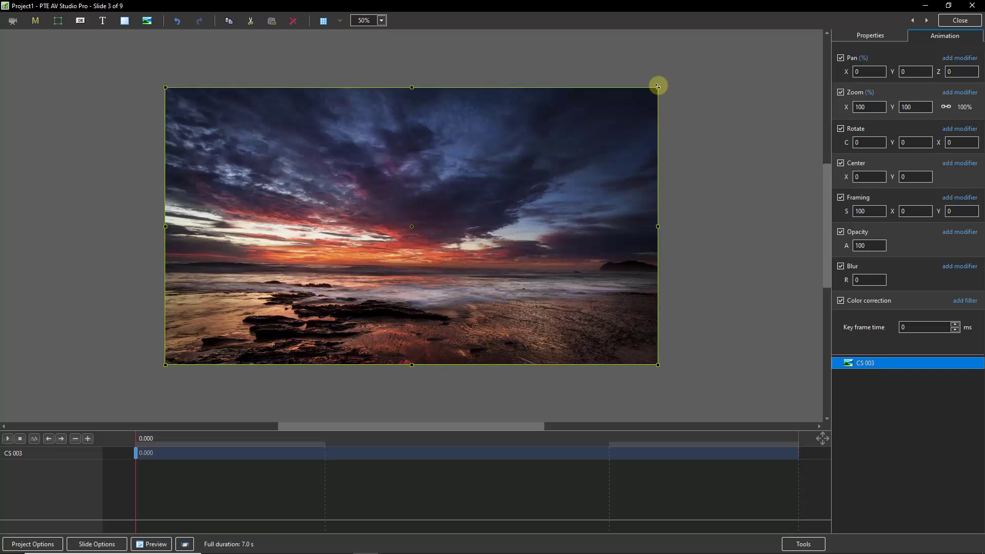
Enlarge the CS 003 image by its corner to about 124% zoom, reset it to 100% and close the object editor
left_click_drag(658, 85, 701, 52)
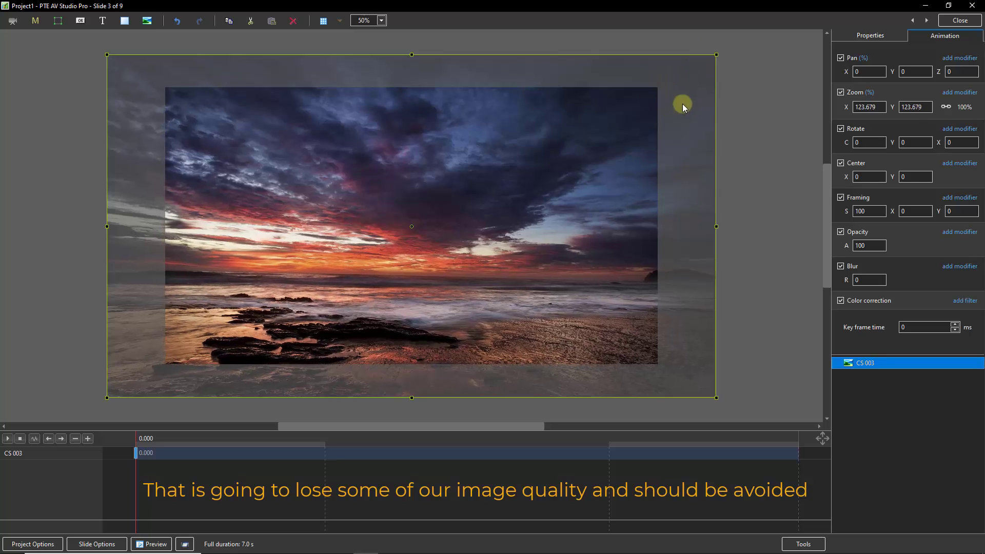
double_click(846, 107)
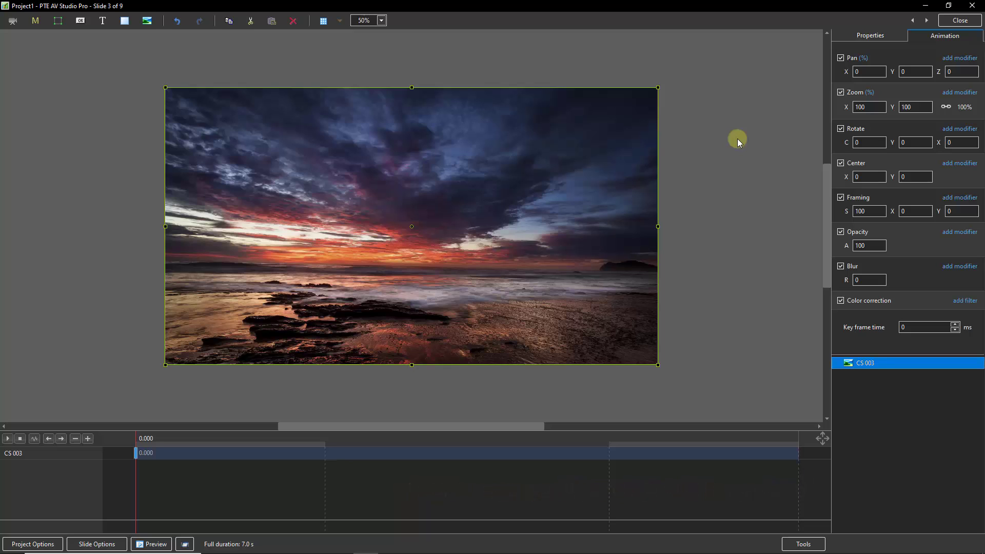
left_click(959, 22)
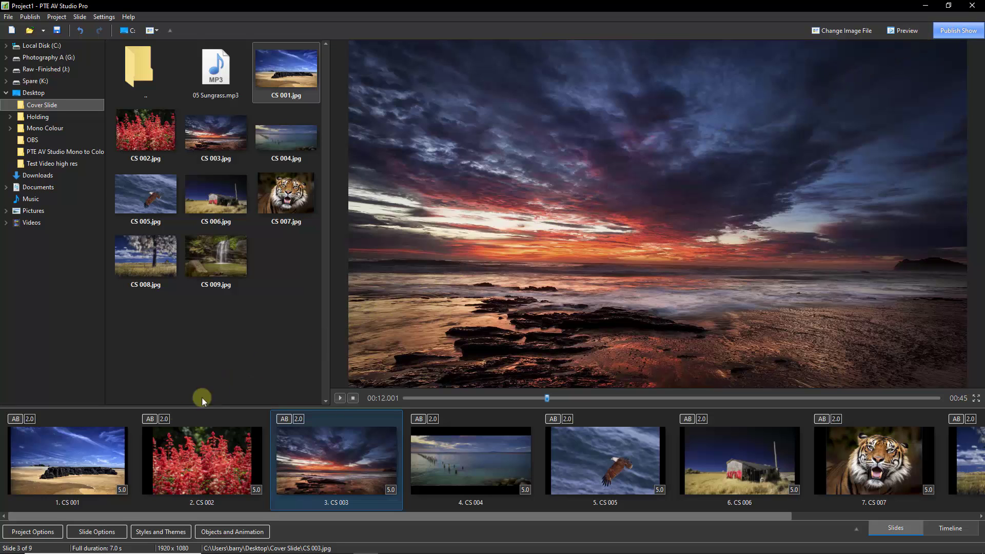
Open slide CS 001 for object editing and set its image zoom to Original Size
left_click(83, 457)
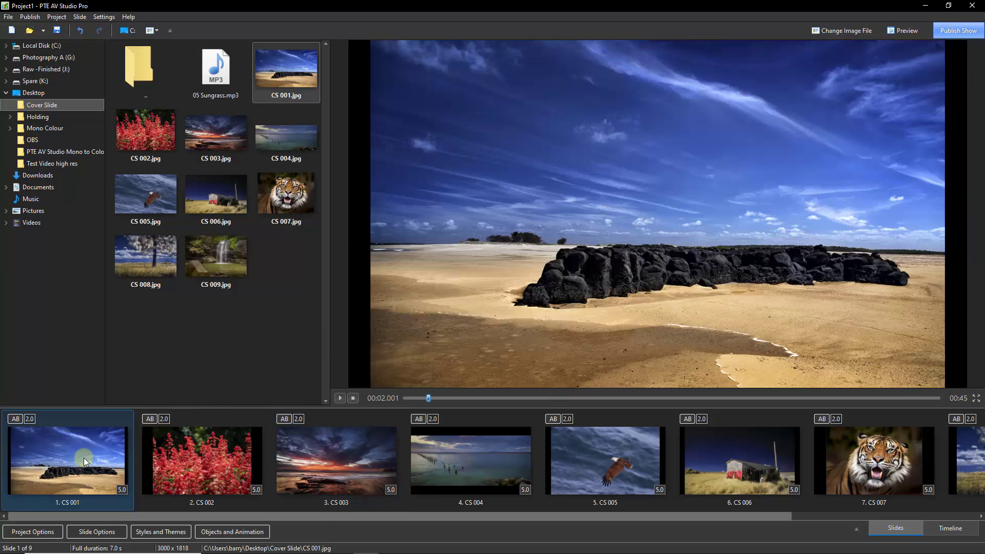
left_click(224, 532)
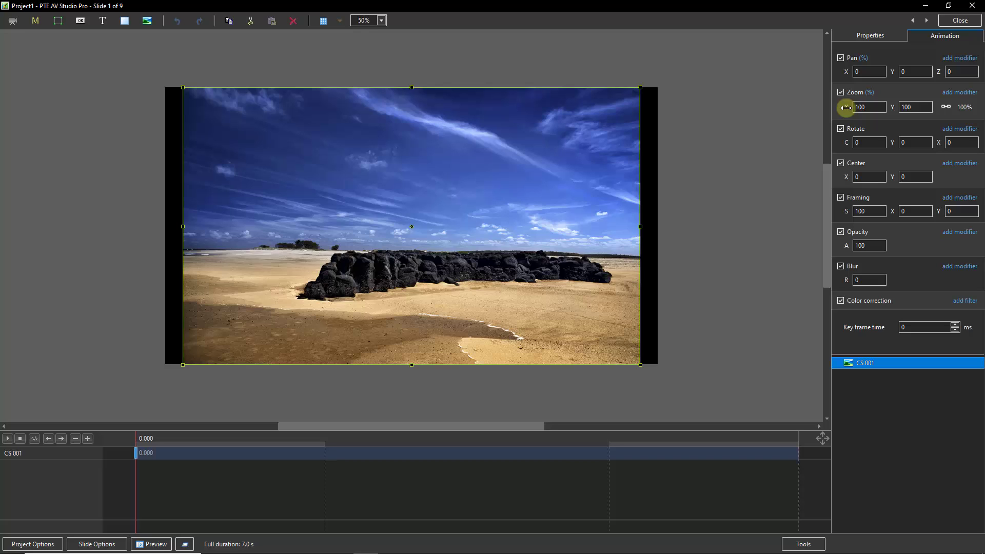
right_click(891, 107)
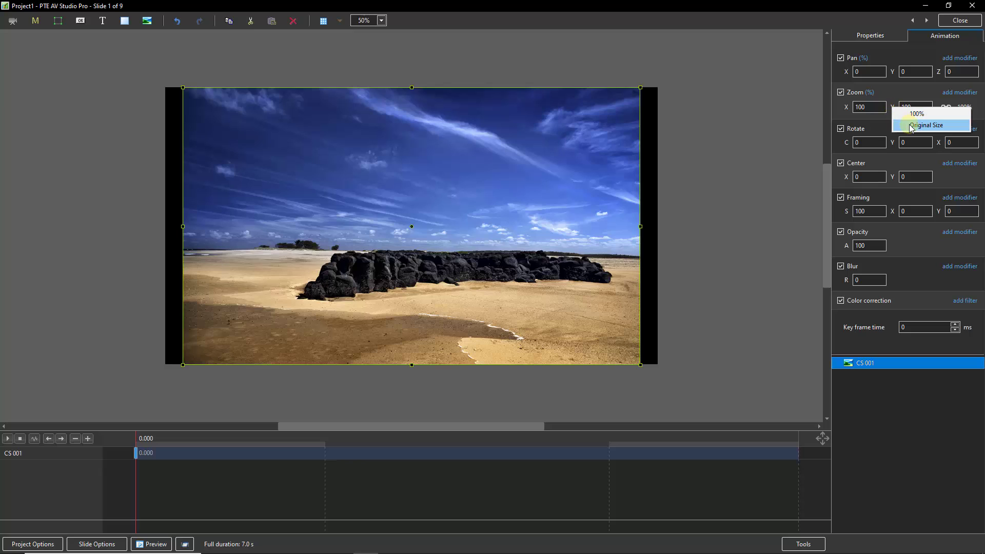
left_click(909, 126)
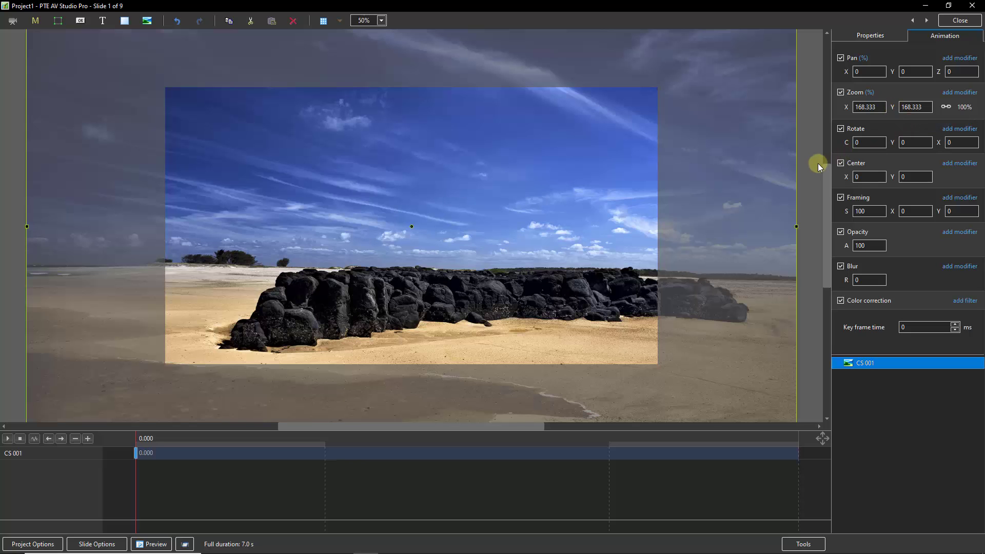
left_click(381, 20)
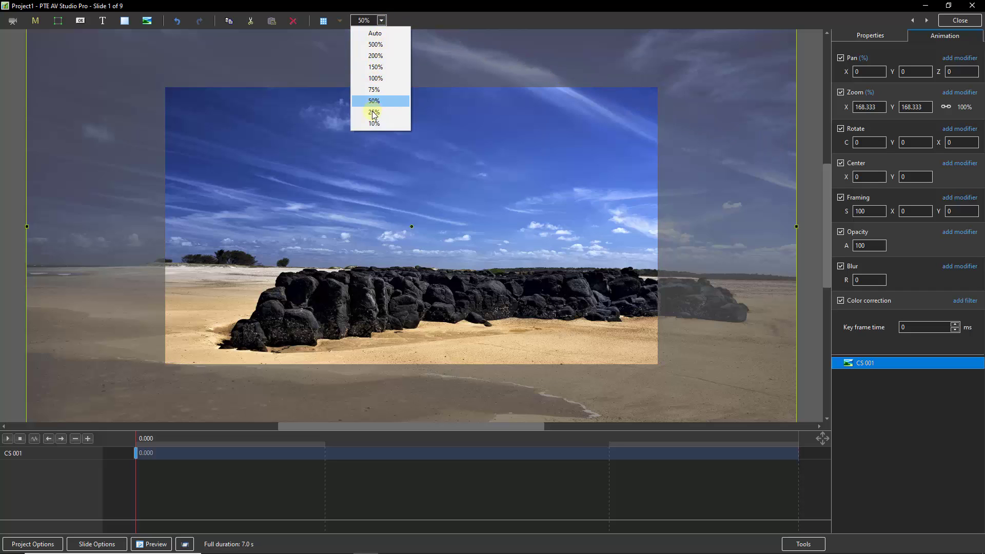
left_click(398, 113)
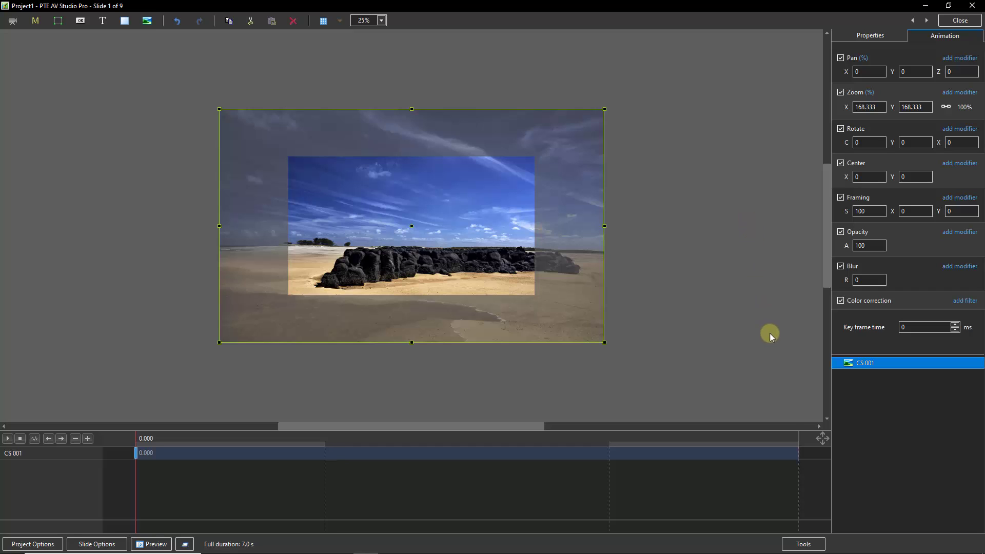
Add a keyframe at 7000 ms for the CS 001 image and set its zoom to 100%
double_click(791, 441)
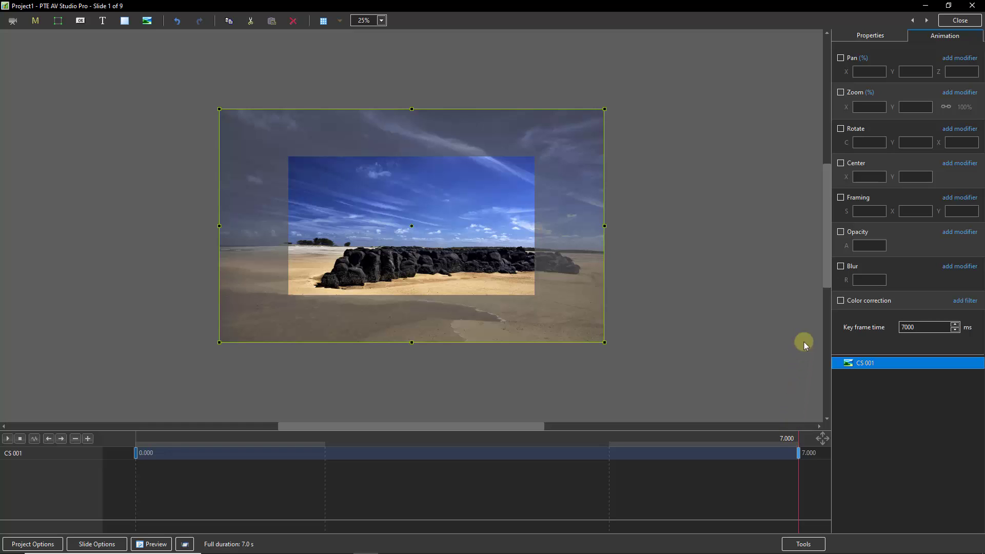
left_click(840, 93)
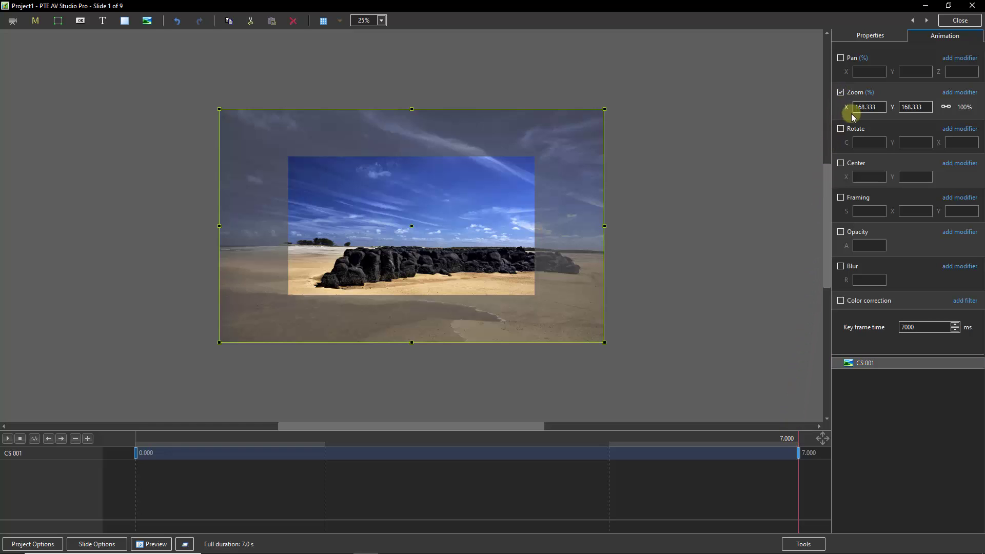
double_click(846, 108)
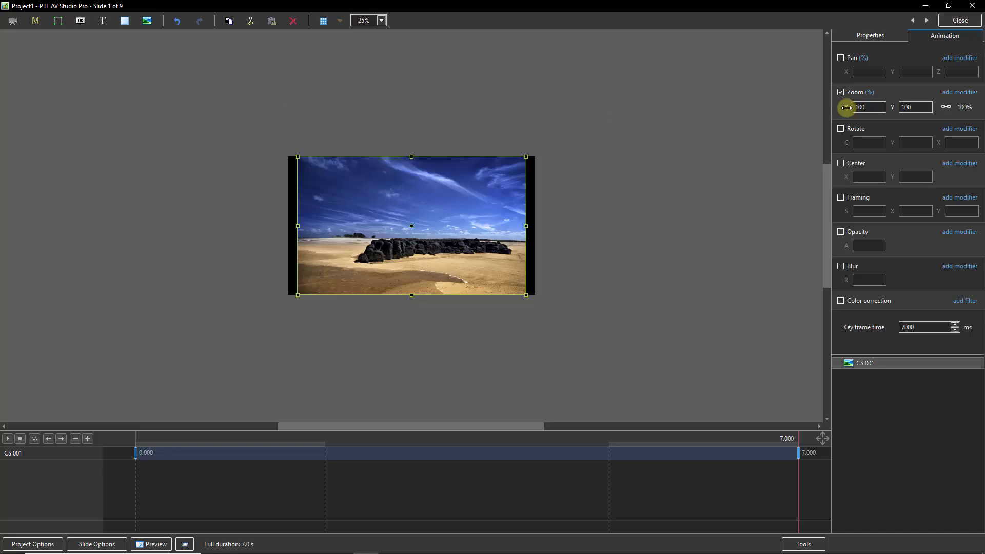
Play the CS 001 zoom animation from its first keyframe
left_click(136, 455)
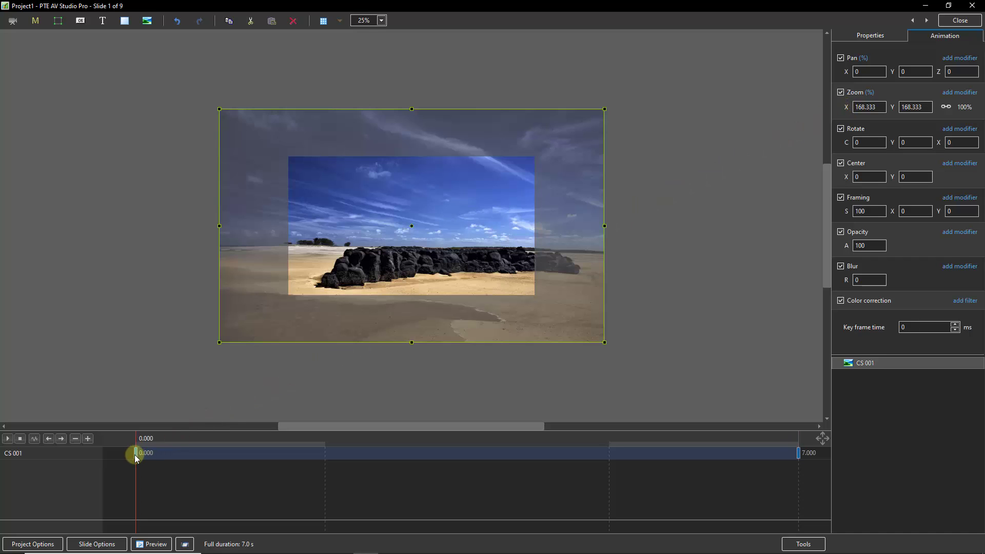
left_click(7, 439)
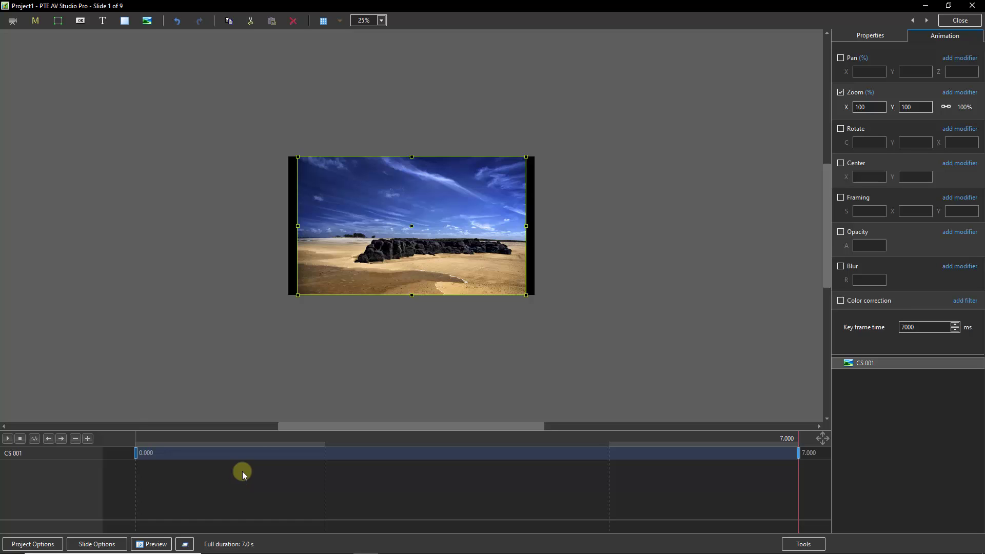
left_click(381, 20)
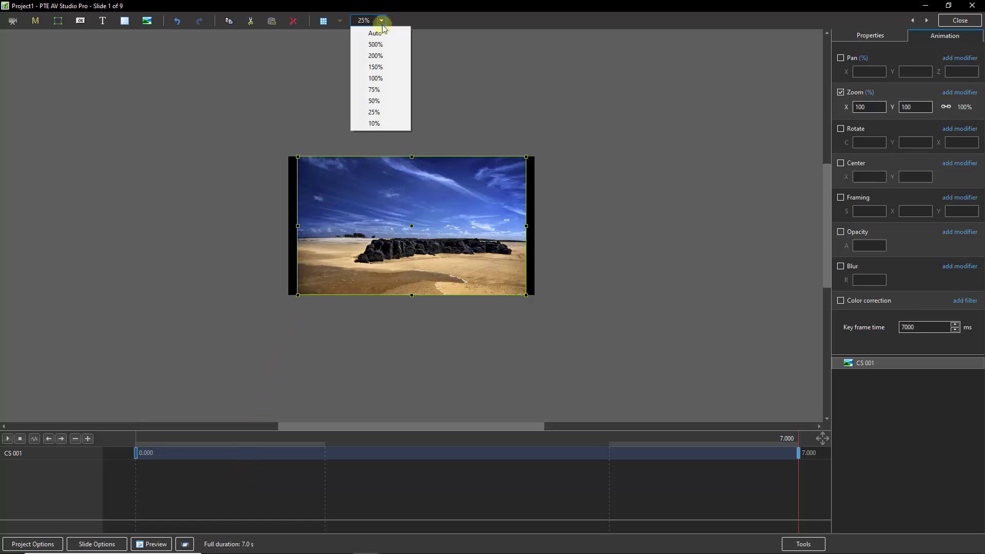
left_click(379, 102)
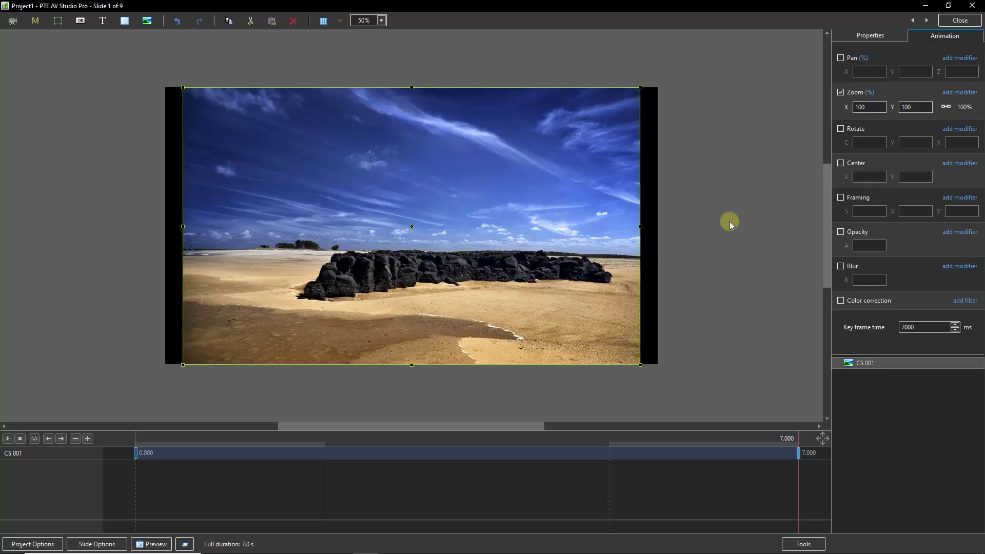
Try a 100% zoom on the CS 001 image's first keyframe and return it to Original Size
left_click(136, 453)
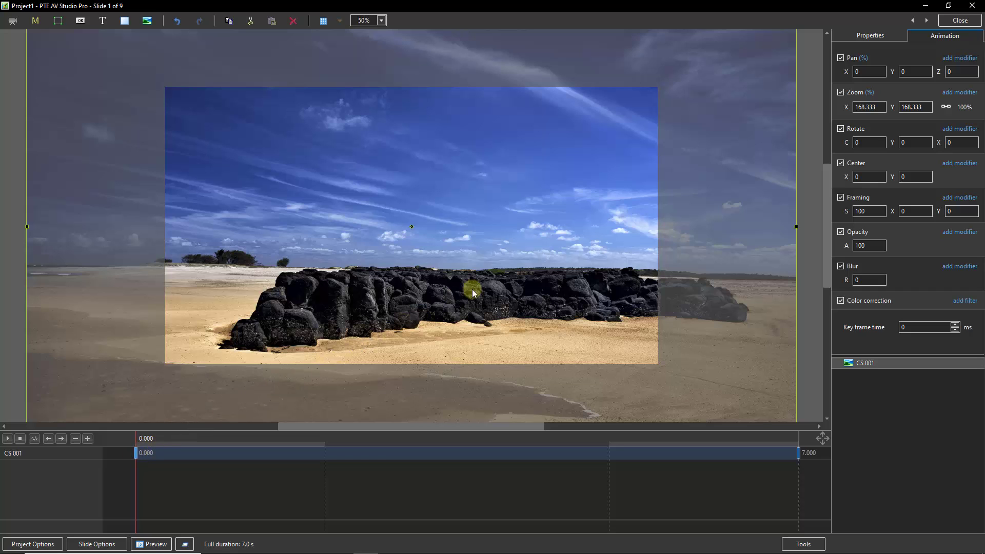
left_click_drag(846, 107, 816, 138)
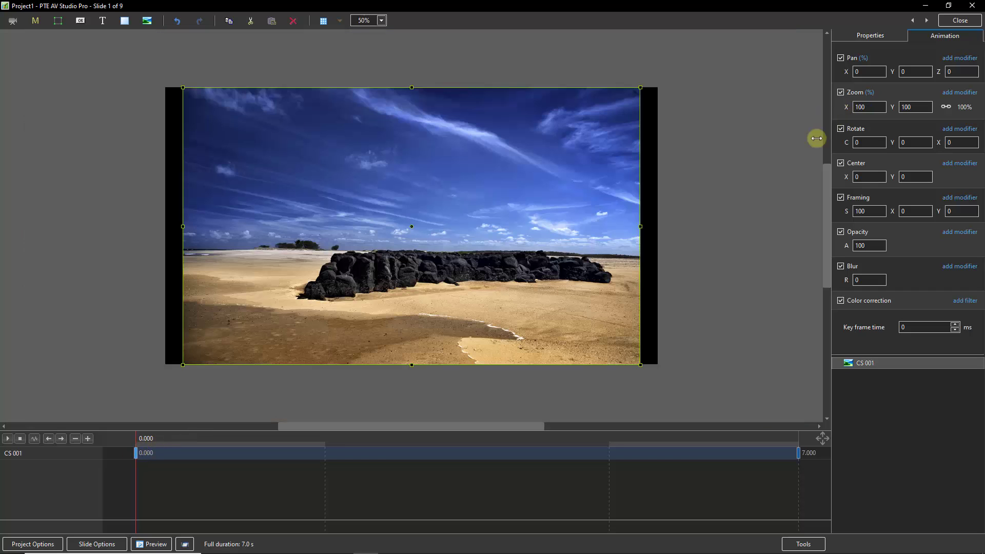
right_click(847, 108)
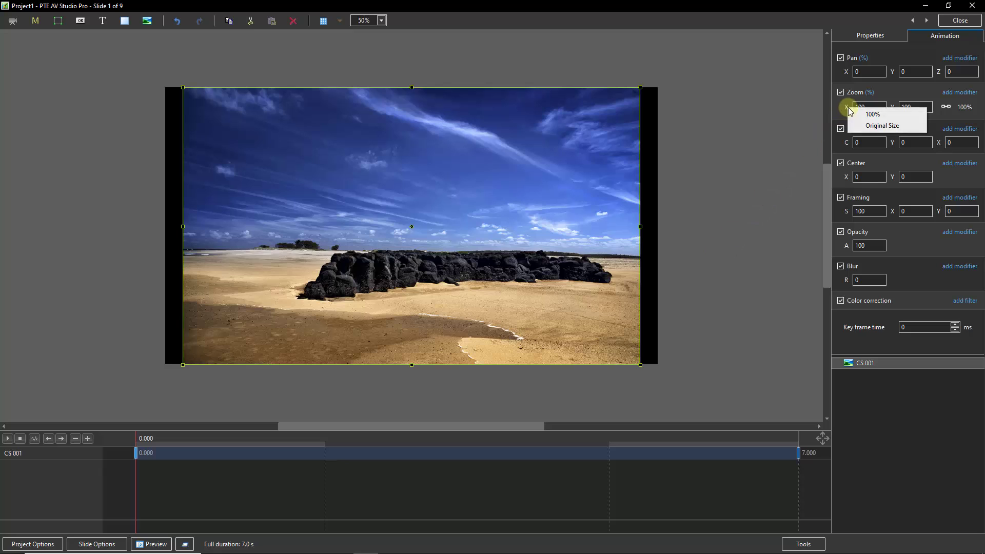
left_click(872, 125)
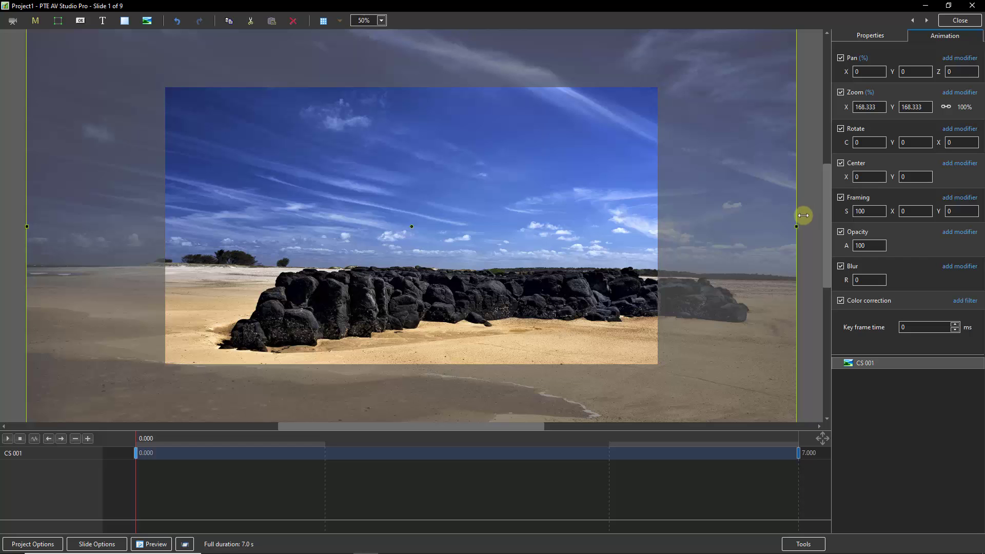
left_click_drag(795, 226, 824, 225)
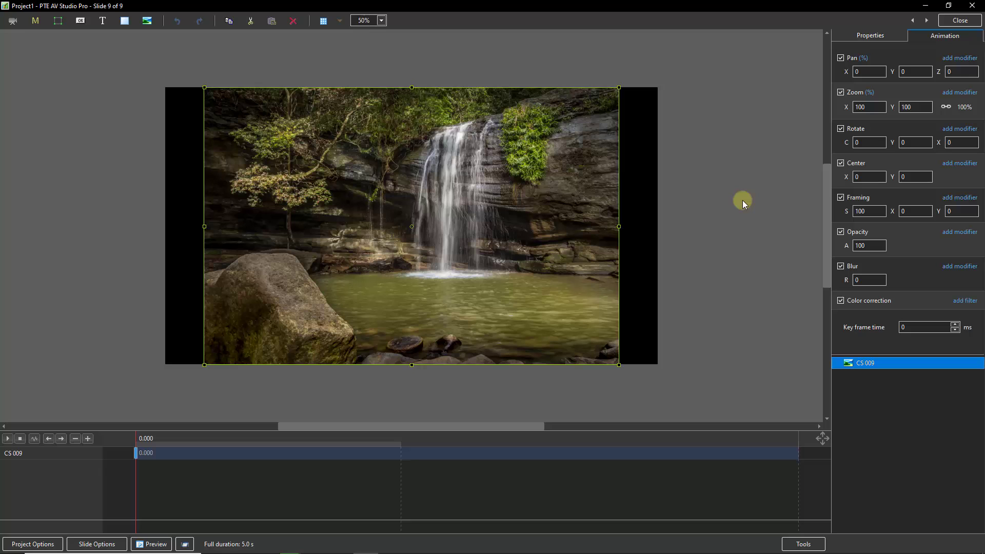
Enlarge the CS 009 image by its corner to about 120% zoom, try a vertical pan of -18, and reset pan and zoom
left_click_drag(619, 87, 647, 60)
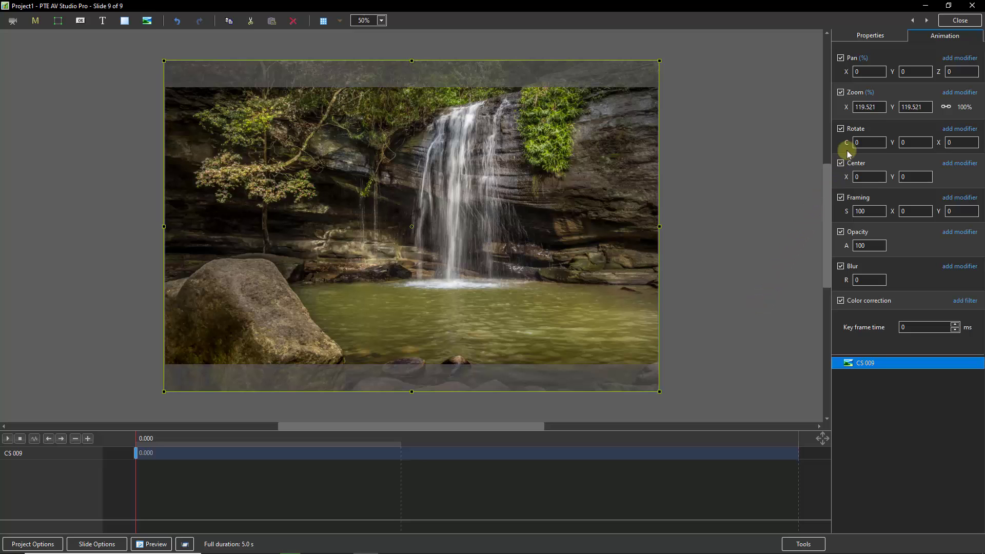
mouse_move(891, 73)
left_mouse_down()
mouse_move(899, 75)
mouse_move(872, 75)
left_mouse_up()
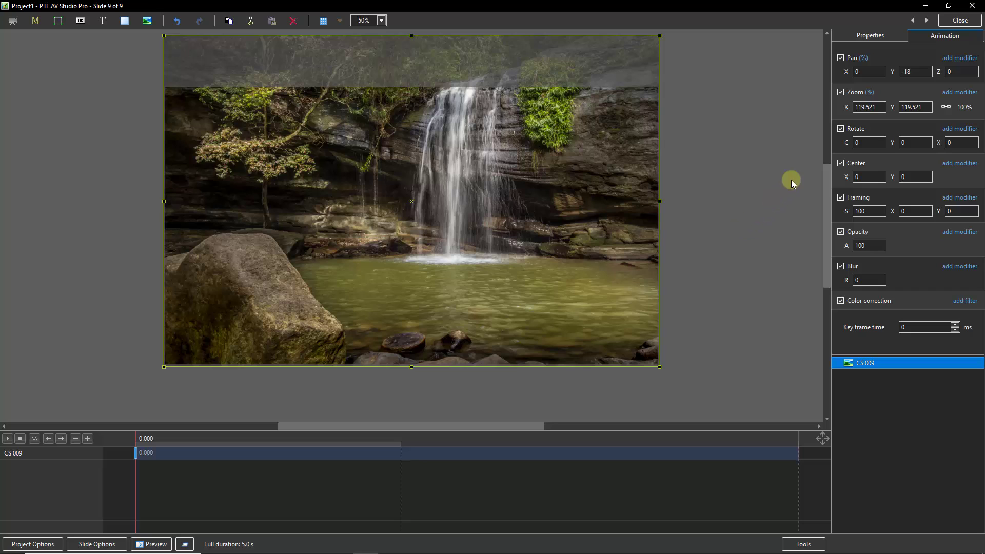
double_click(893, 72)
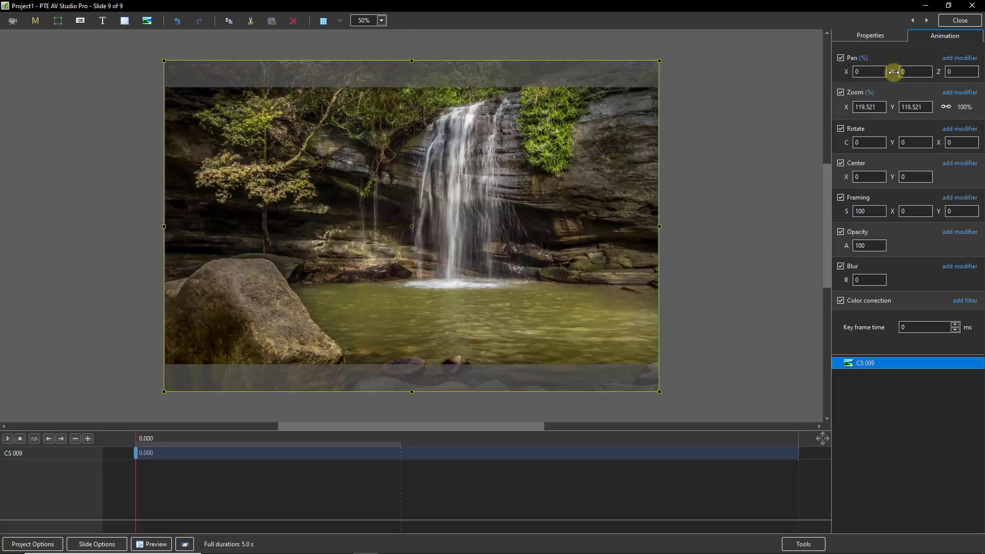
double_click(847, 107)
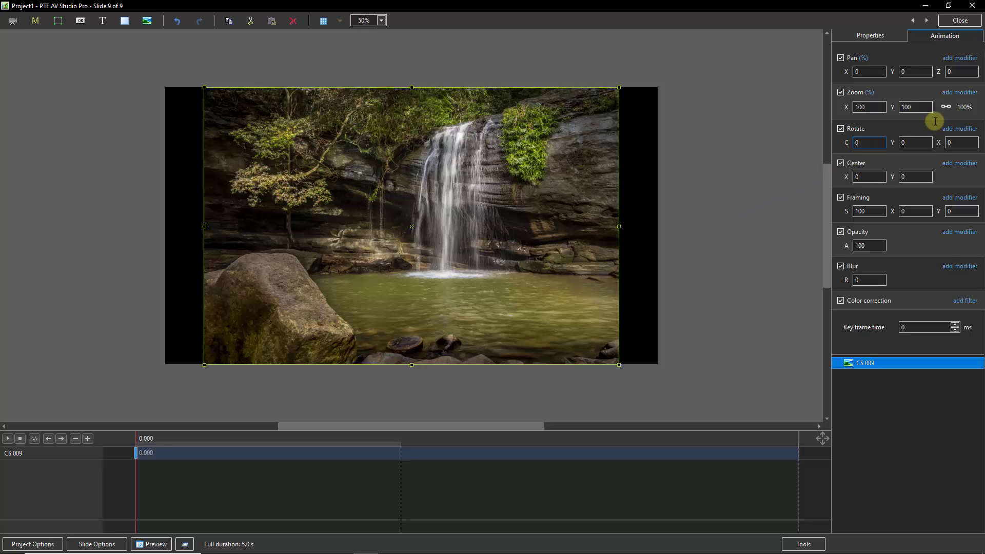
Unlink the CS 009 image's zoom axes, try a Y zoom of 84% and reset it to 100%
left_click(947, 108)
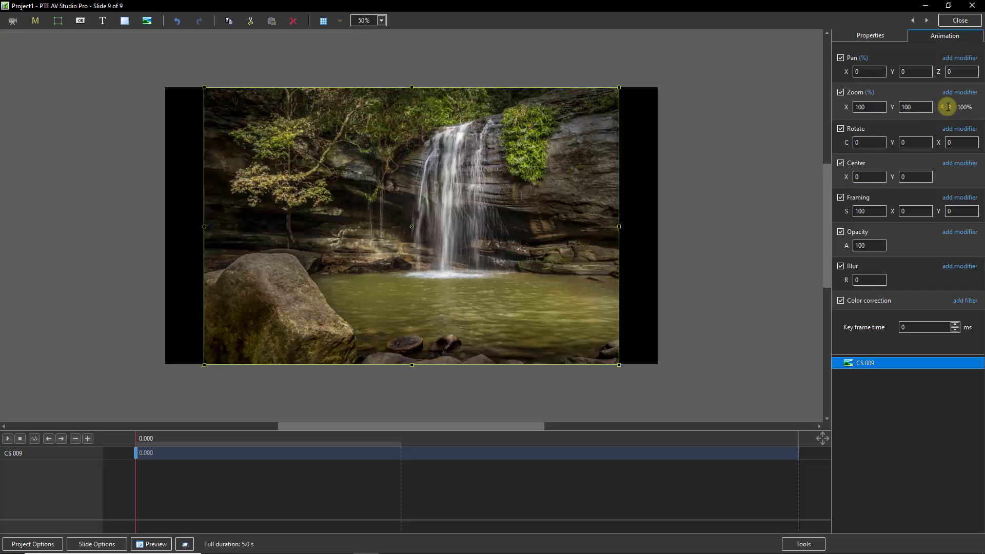
left_click(920, 110)
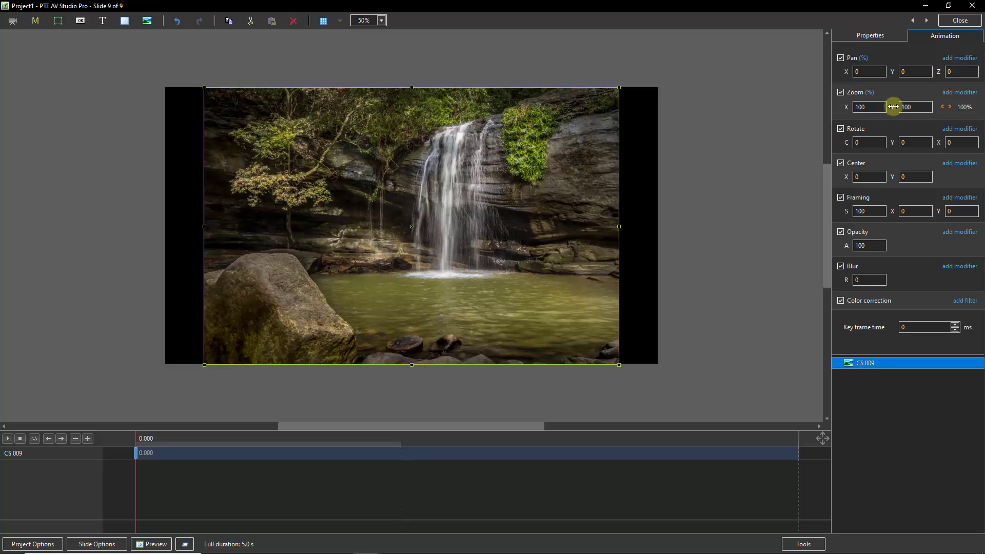
left_click_drag(893, 106, 882, 106)
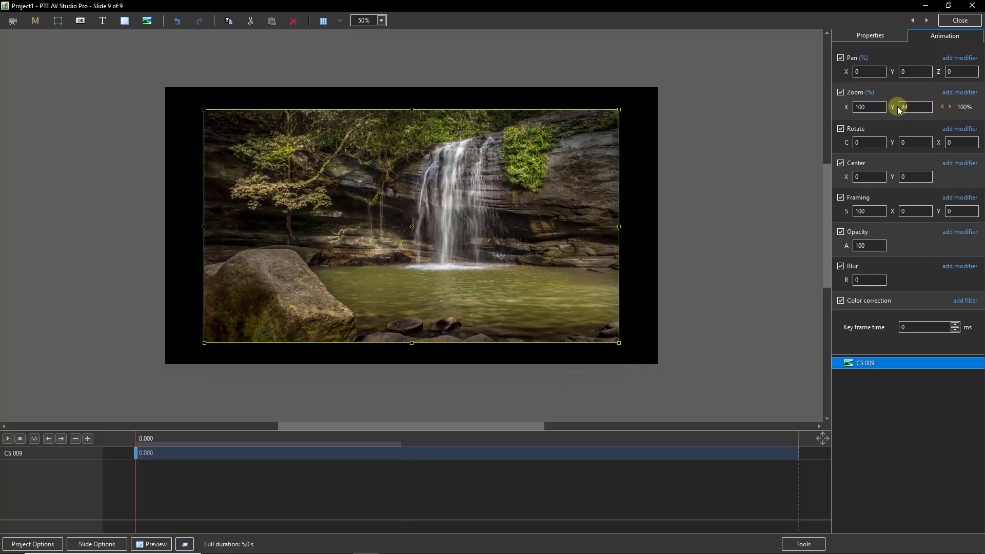
double_click(893, 107)
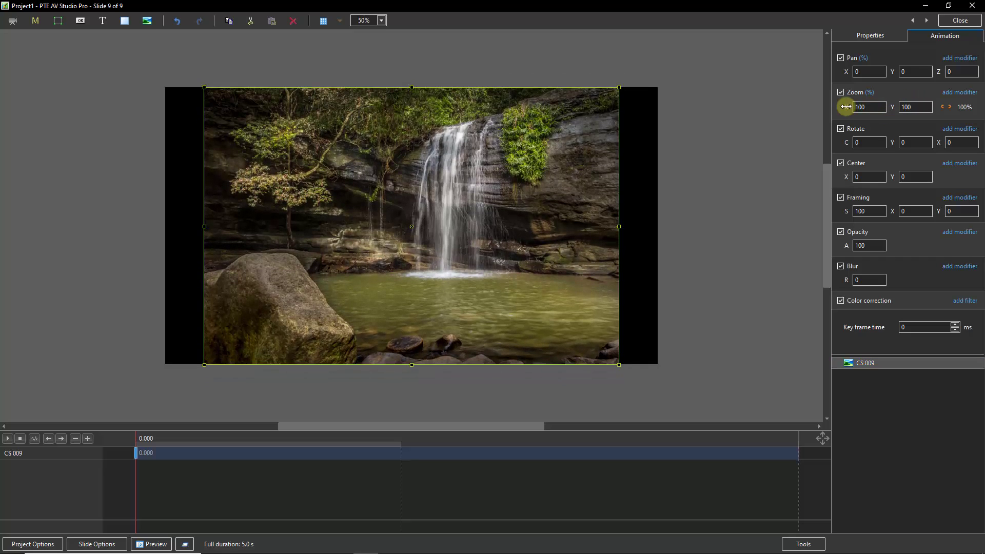
Try an X zoom of 120% on the CS 009 image, reset it to 100% and relink the zoom axes
left_click_drag(846, 107, 857, 105)
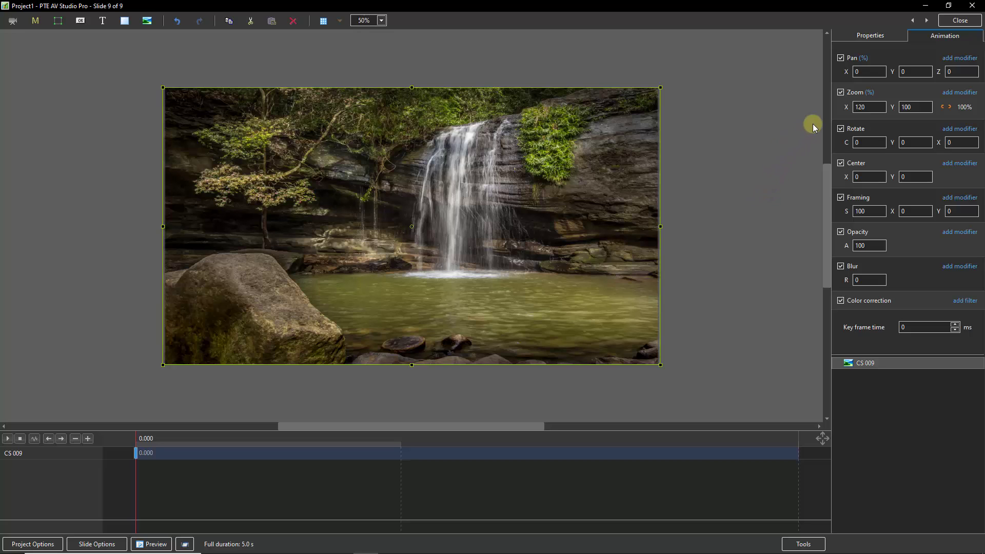
double_click(846, 107)
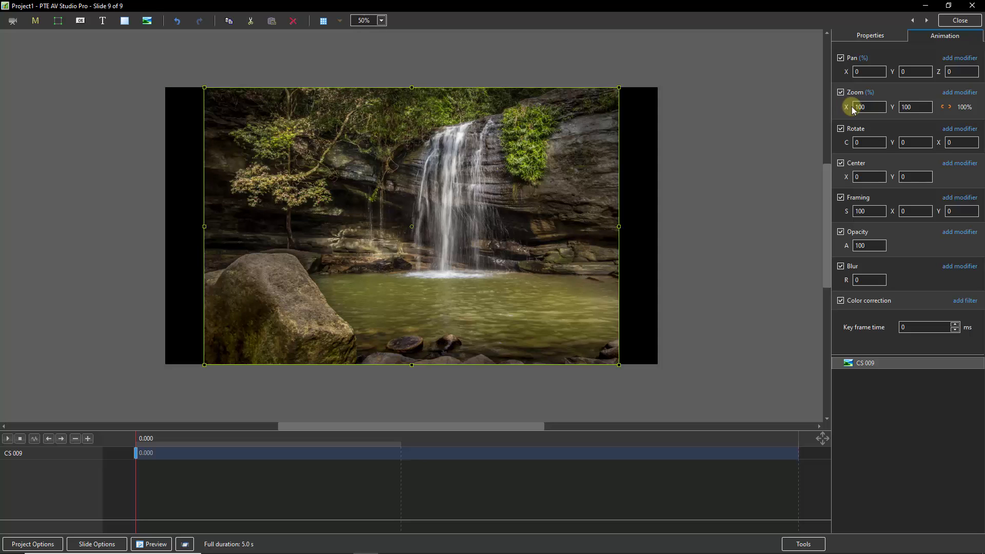
left_click(947, 107)
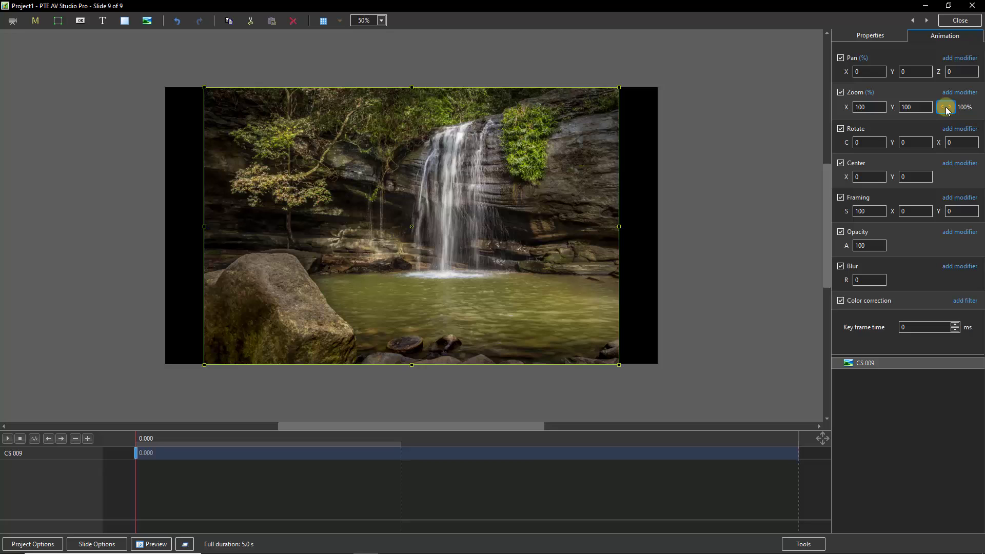
left_click(947, 108)
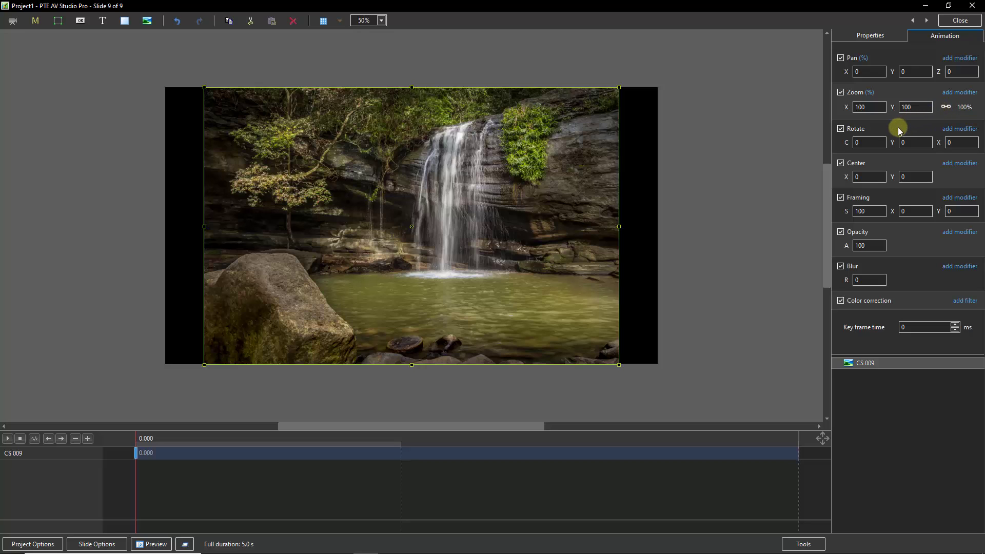
Play the slide through, and try stretching both side edges of the CS 009 image outward to about 120% X zoom
key("space")
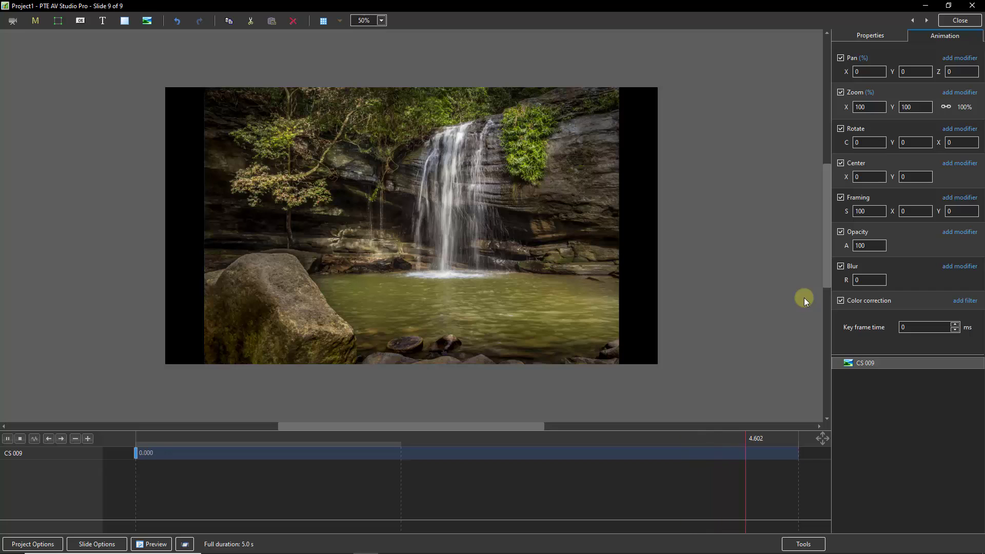
left_click(862, 365)
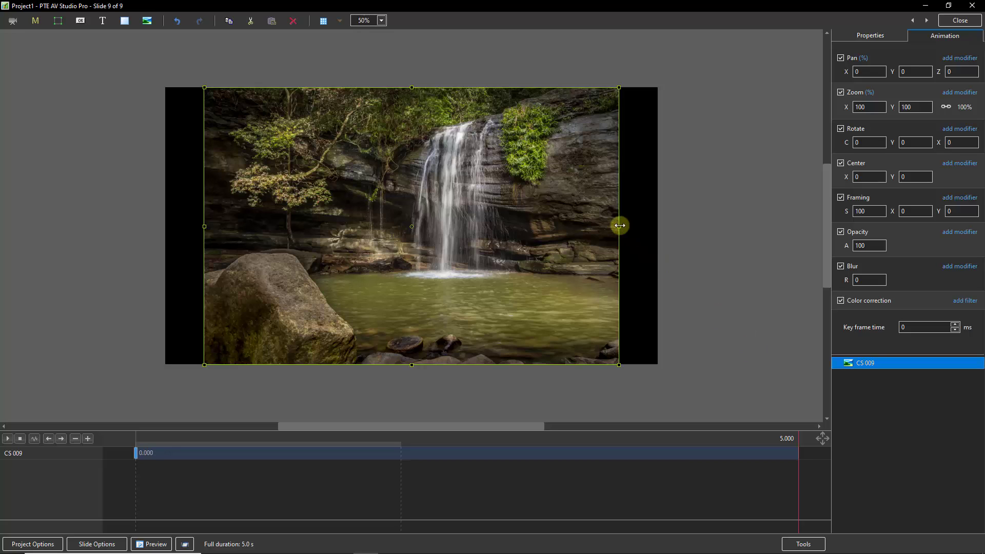
left_click_drag(620, 225, 659, 225)
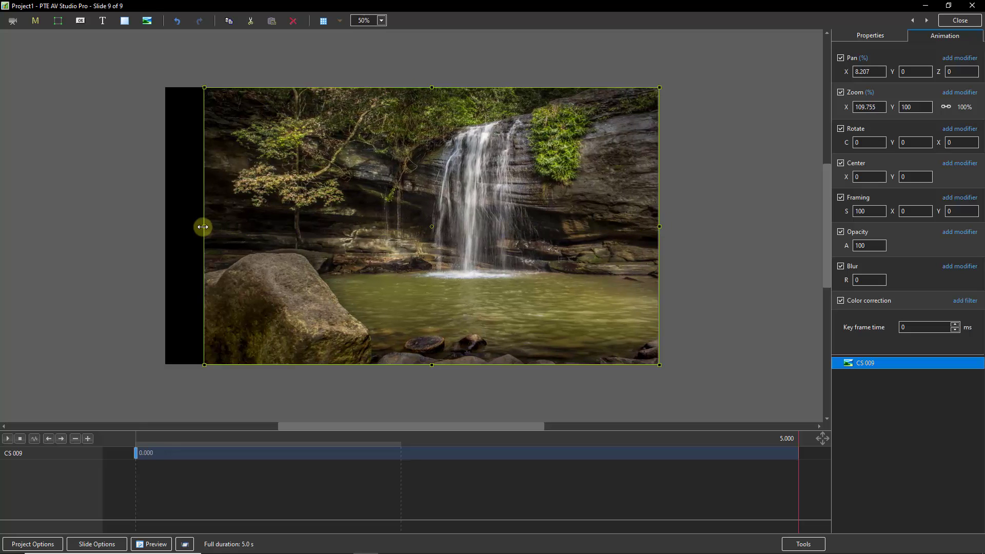
left_click_drag(203, 226, 162, 231)
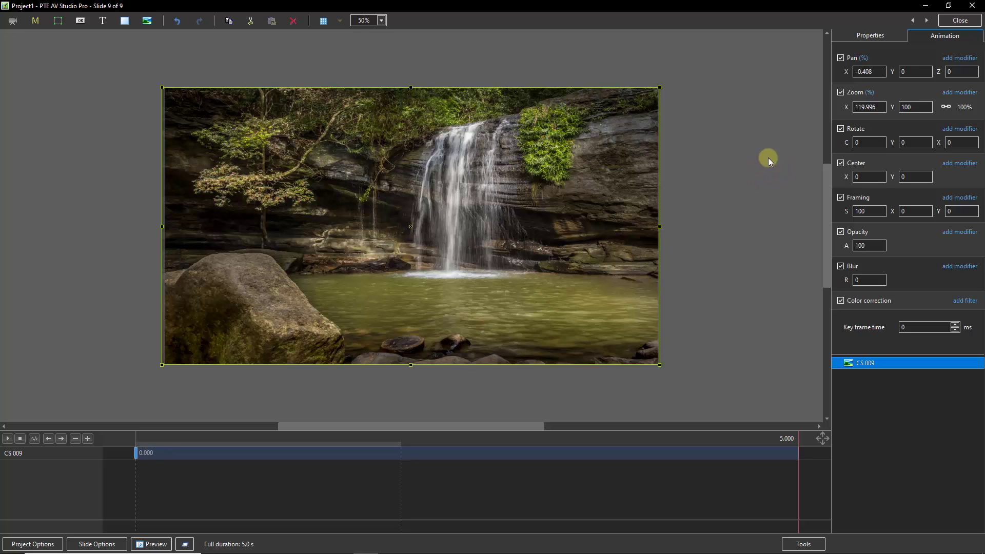
Reset the CS 009 image's X zoom to 100%, unlink the axes to reset Y zoom to 100%, and relink them
double_click(847, 106)
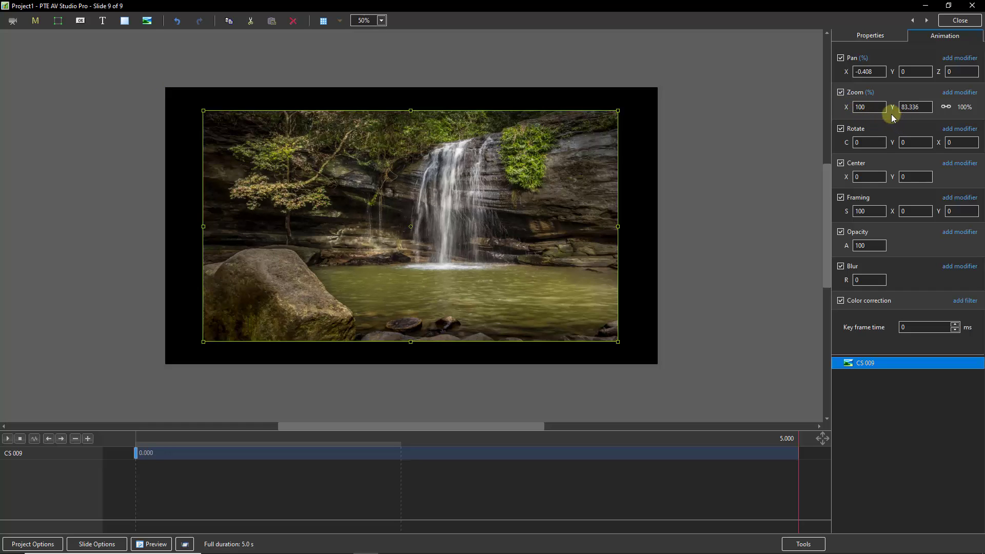
left_click(947, 107)
double_click(893, 107)
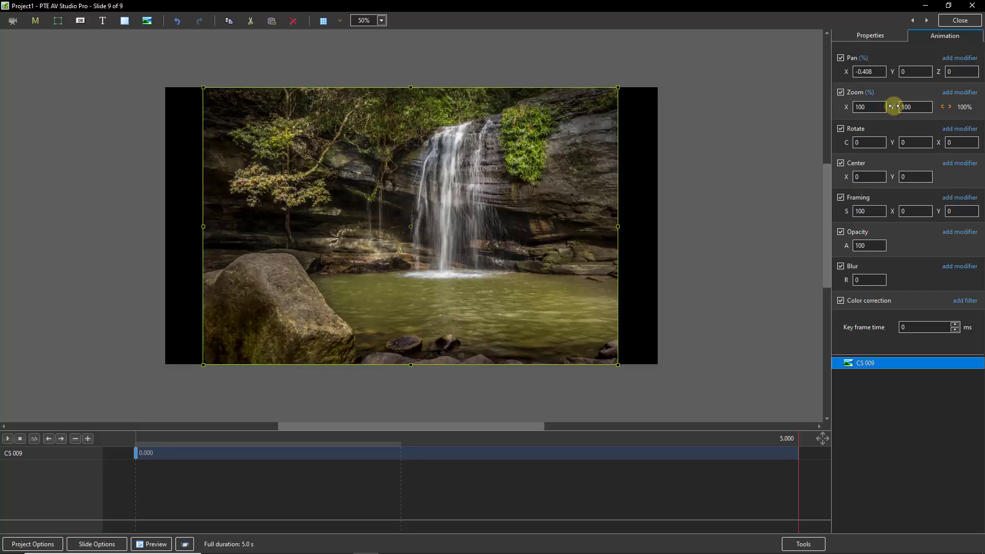
left_click(946, 106)
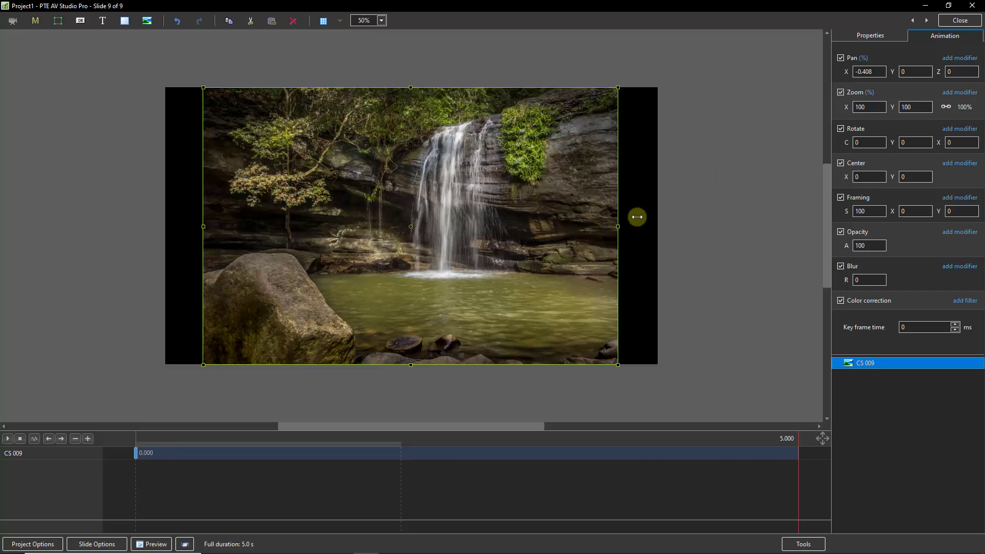
Stretch the CS 009 image horizontally from both side edges to span the full width of the 16:9 frame
left_click_drag(617, 226, 661, 226)
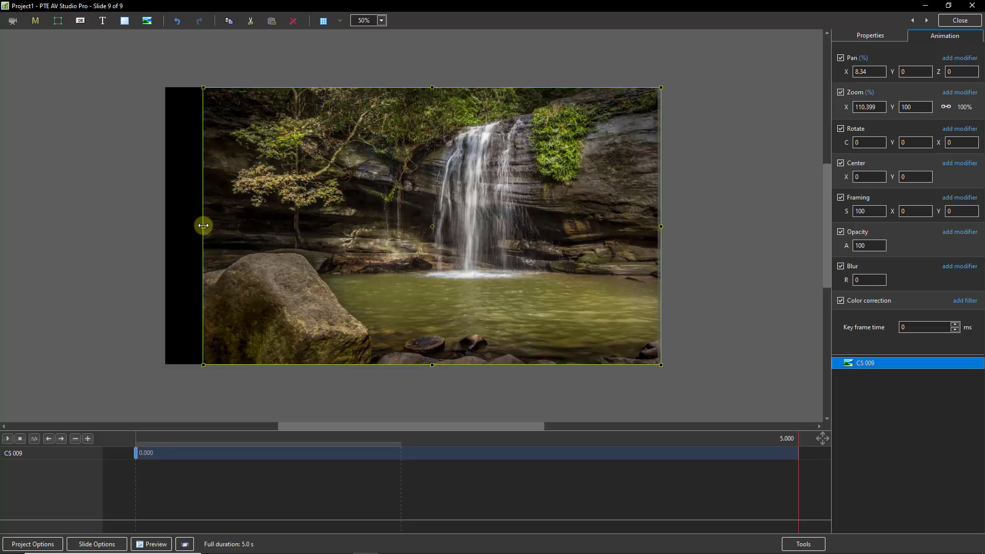
left_click_drag(203, 226, 164, 226)
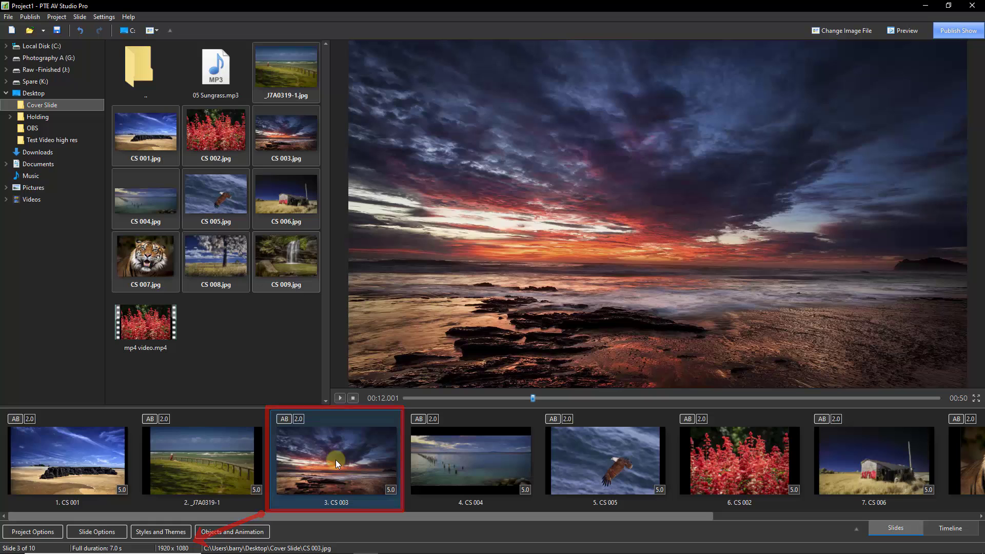
Check the _J7A0319-1 slide's image resolution, review the HD and 4K Video publishing presets, and cancel the export
left_click(199, 458)
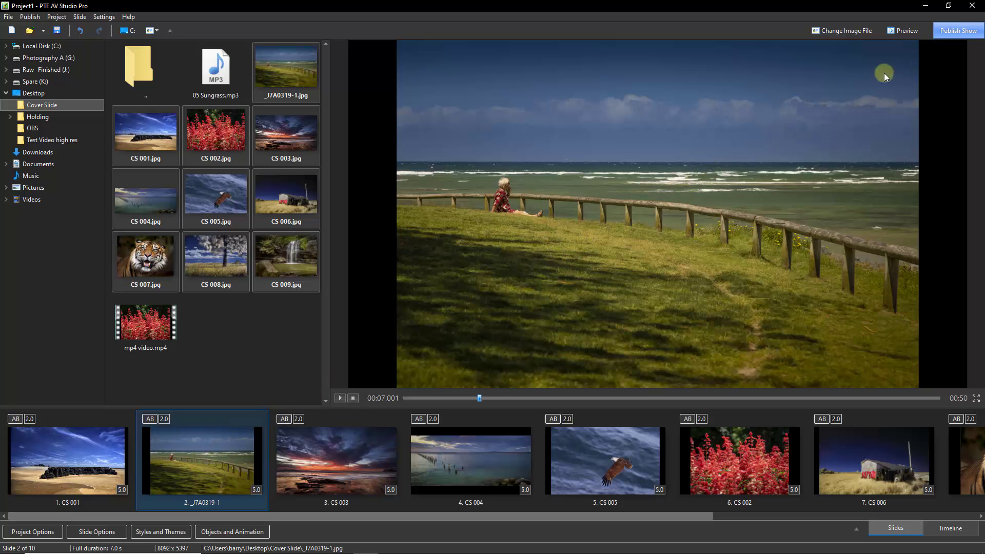
left_click(958, 31)
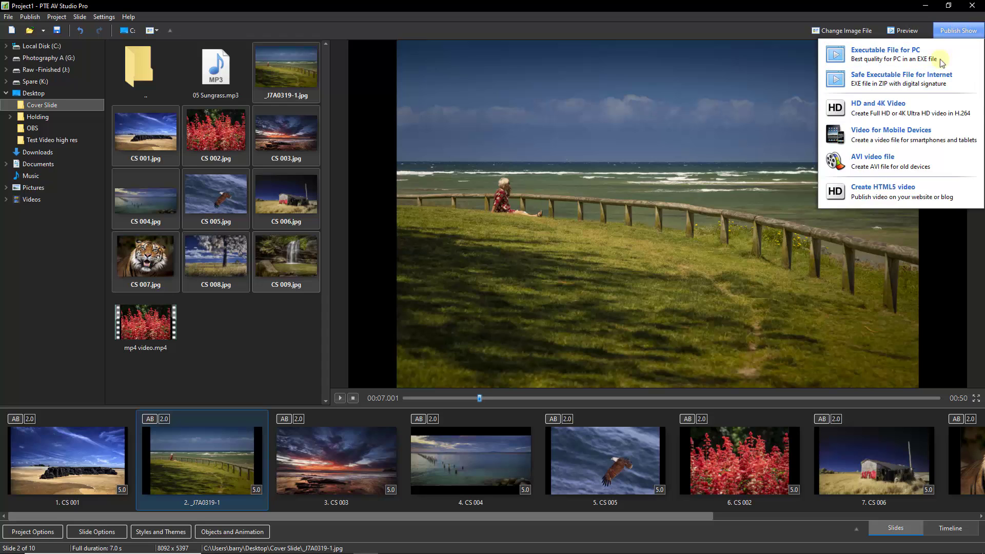
left_click(908, 106)
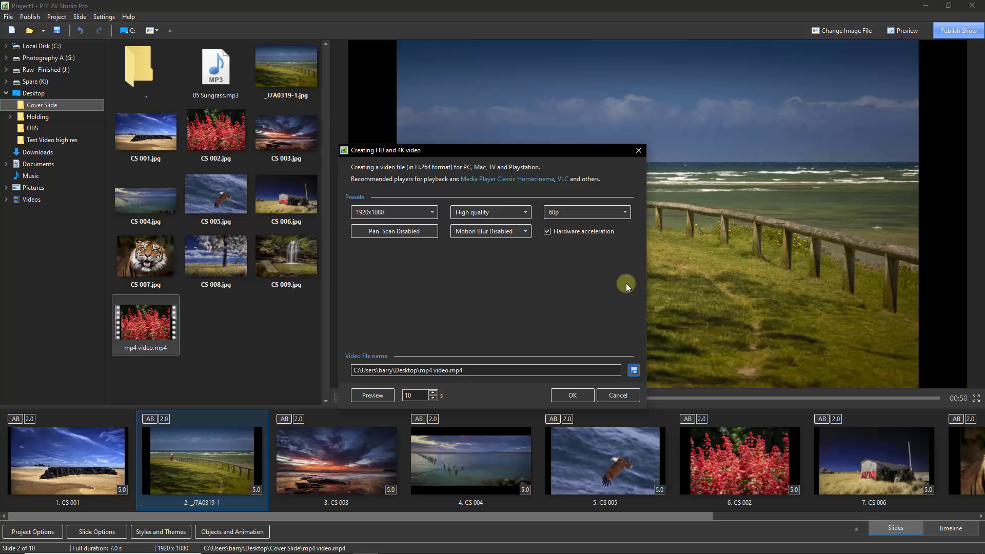
left_click(618, 396)
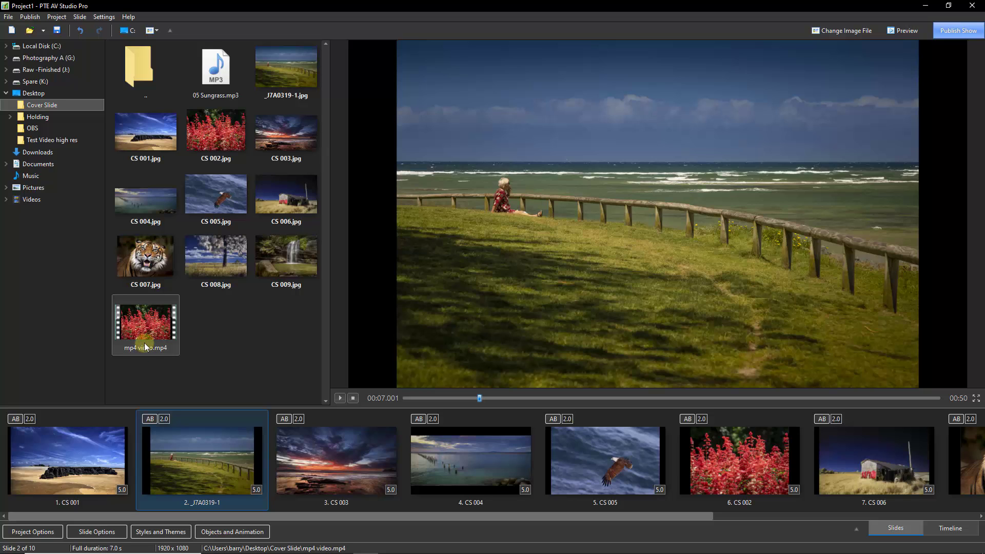
Show the file information for mp4 video.mp4 and examine its frame size, frame rate and aspect ratio
right_click(146, 320)
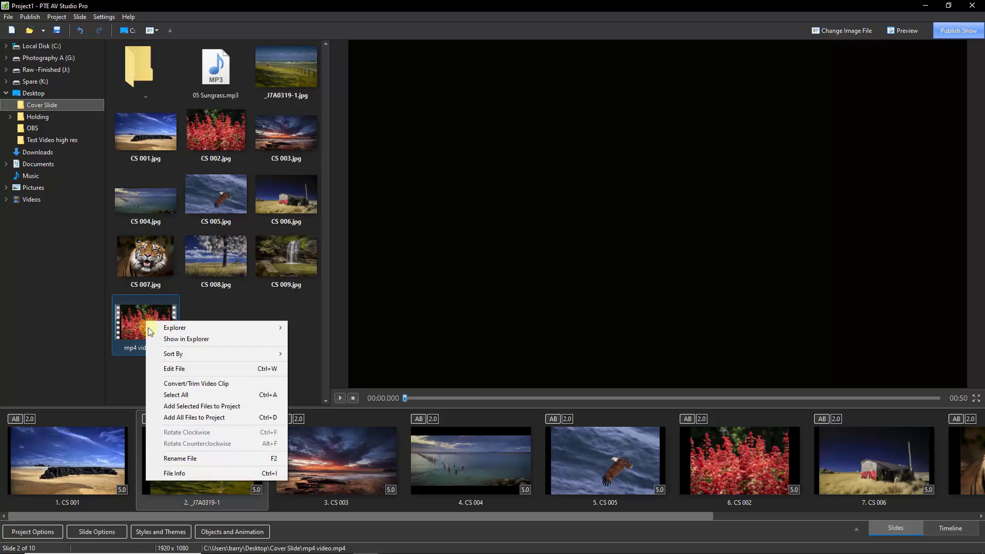
left_click(186, 473)
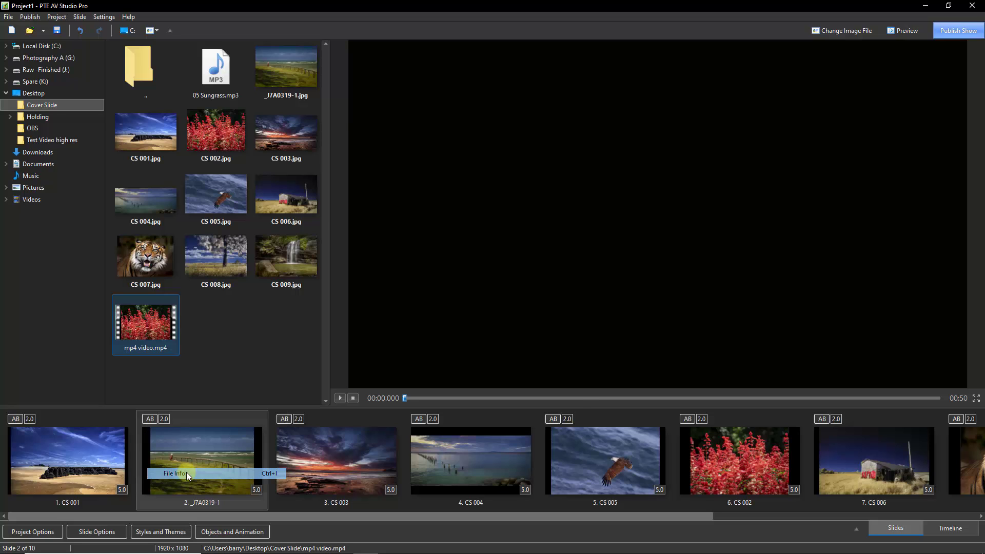
left_click_drag(515, 120, 589, 56)
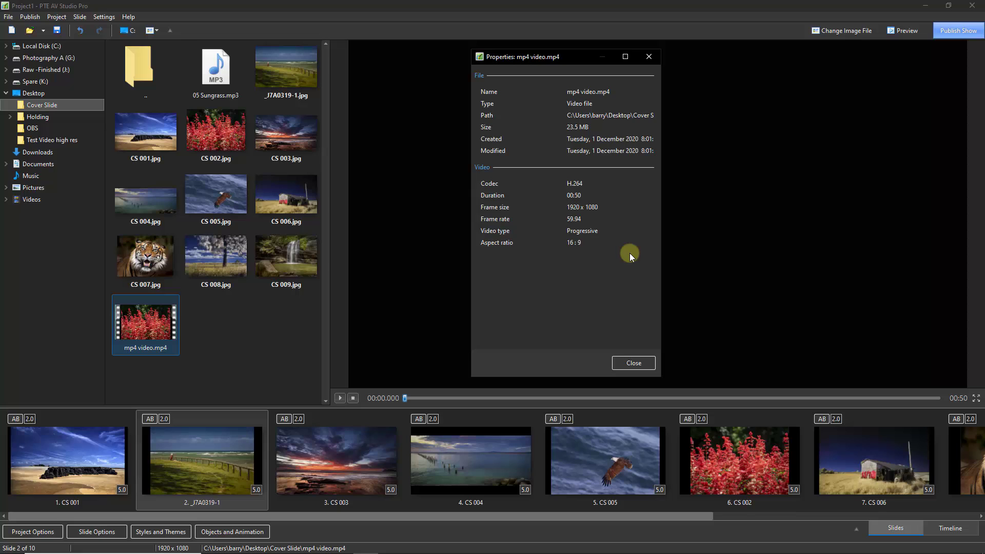